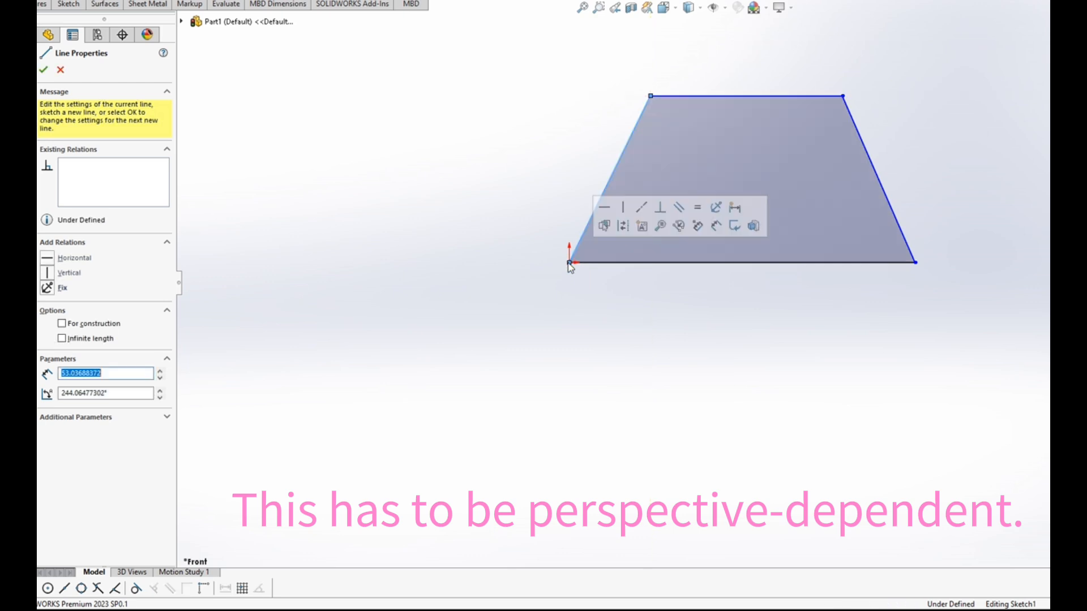
Dimension the trapezoid's bottom edge and set its length to 150 mm
key("Escape")
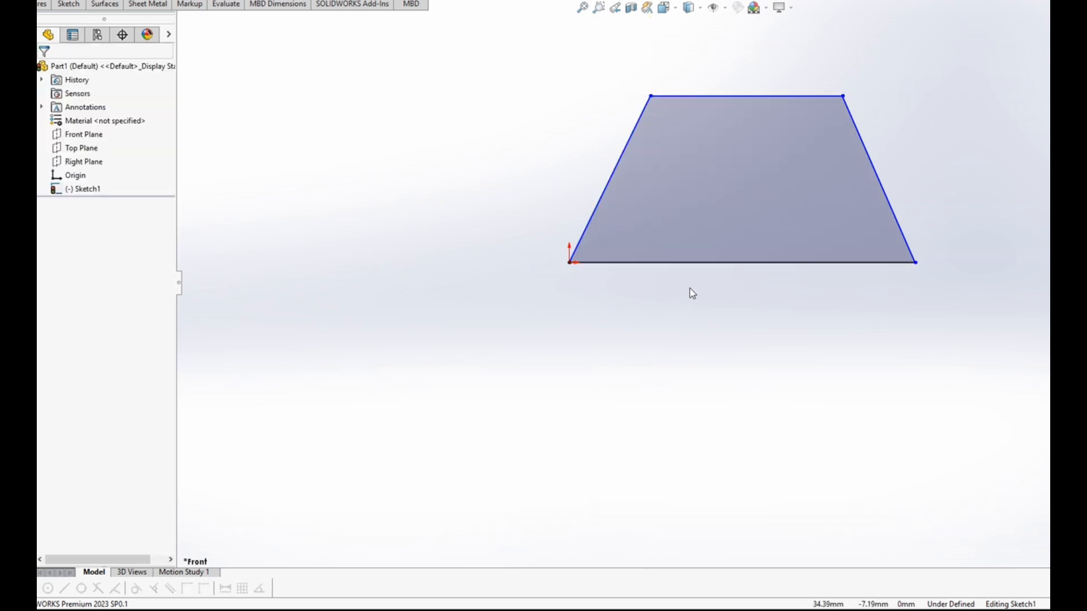
right_click_drag(647, 315, 649, 263)
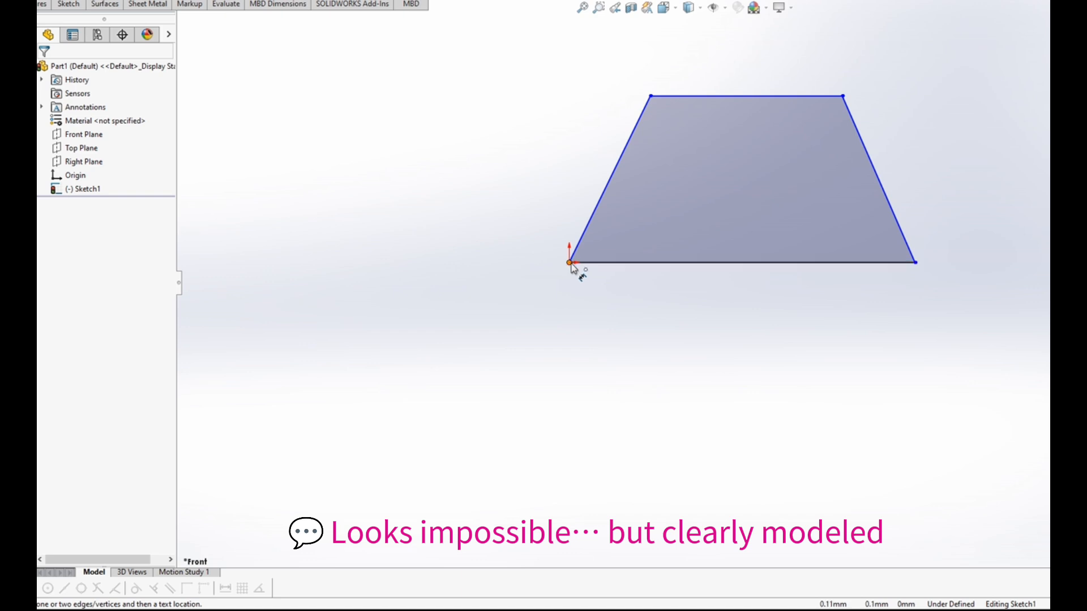
left_click(638, 263)
left_click(632, 338)
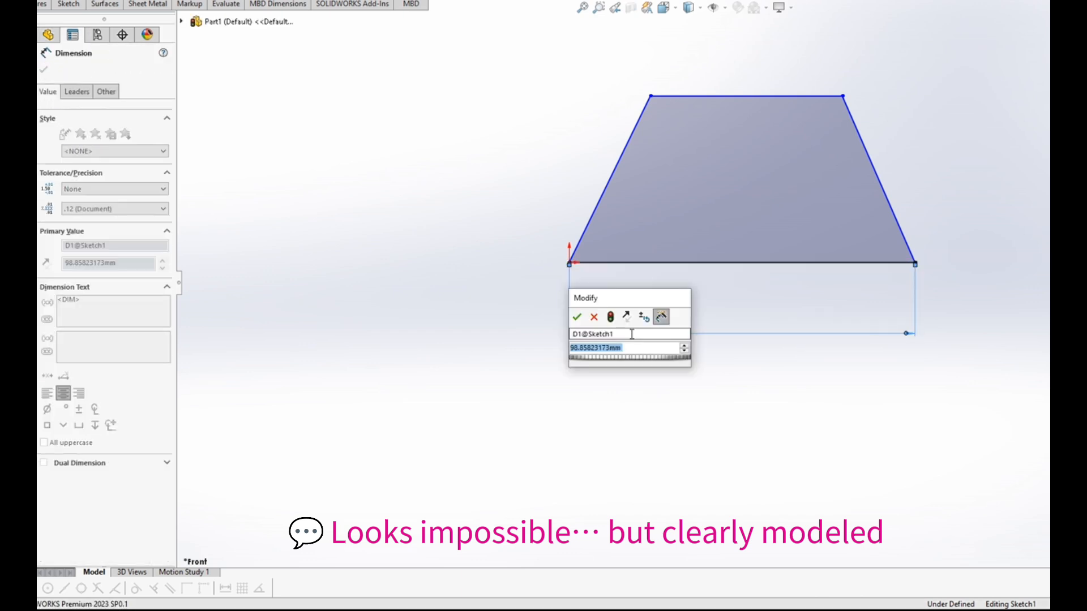
type("150")
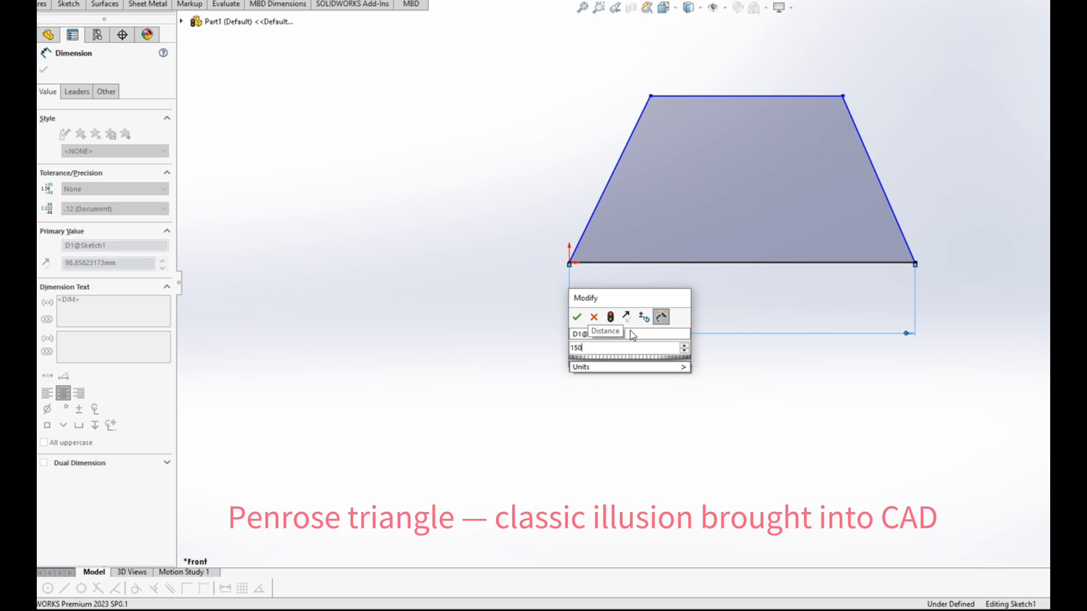
key("Return")
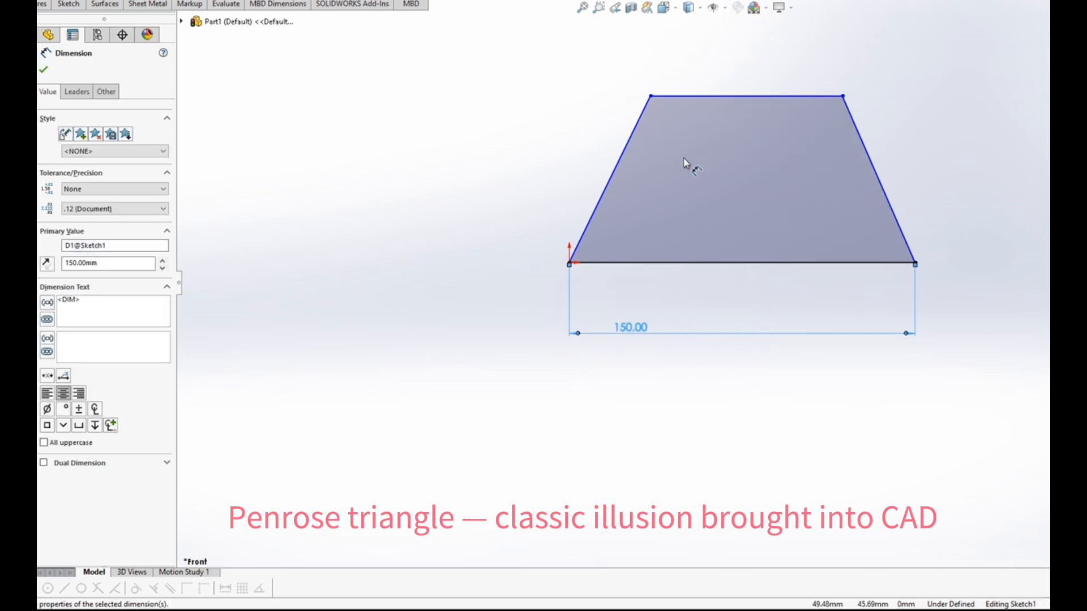
Dimension the trapezoid's height between its parallel edges as 70 mm, and reposition the height and base dimensions
left_click(658, 97)
left_click(682, 263)
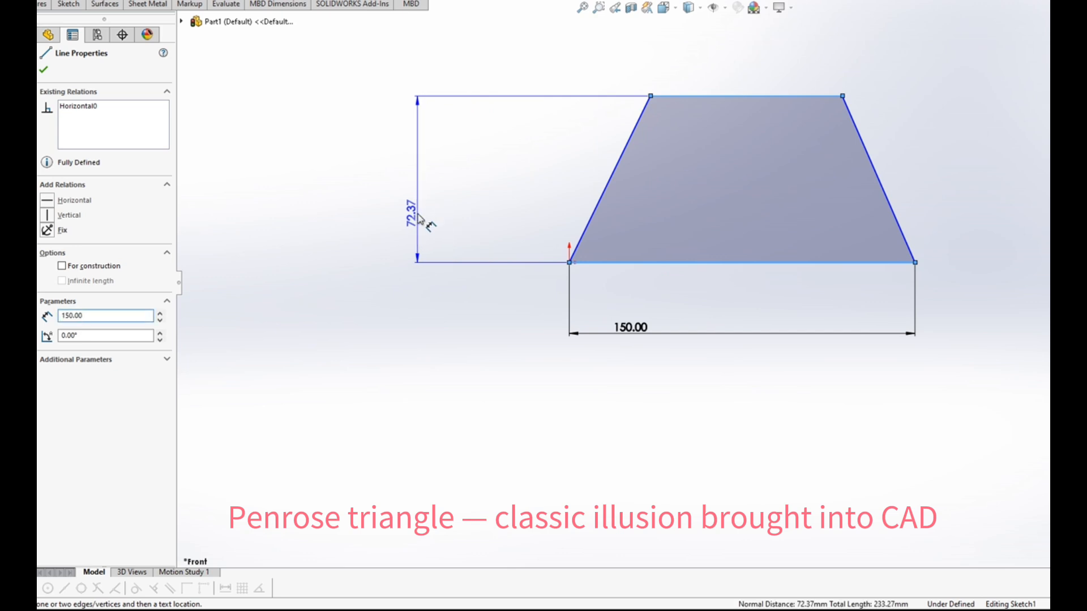
left_click(419, 218)
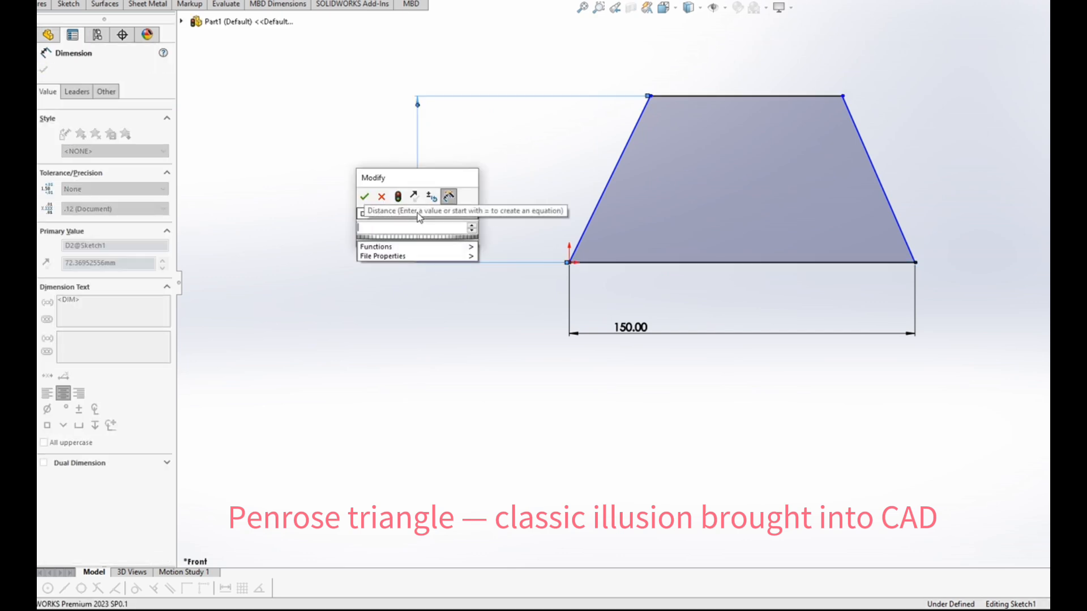
type("70")
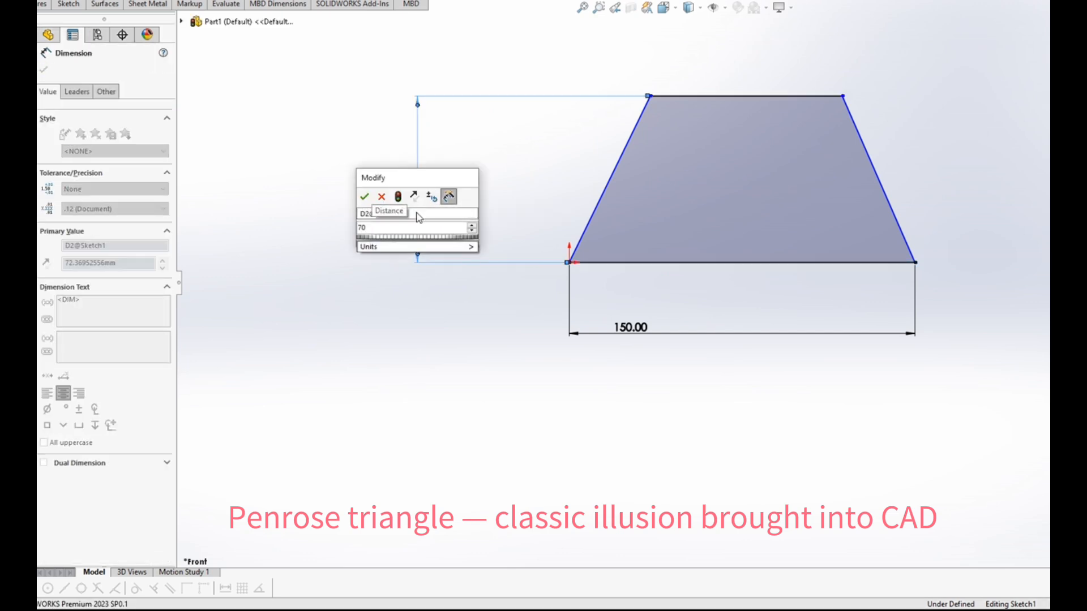
key("Return")
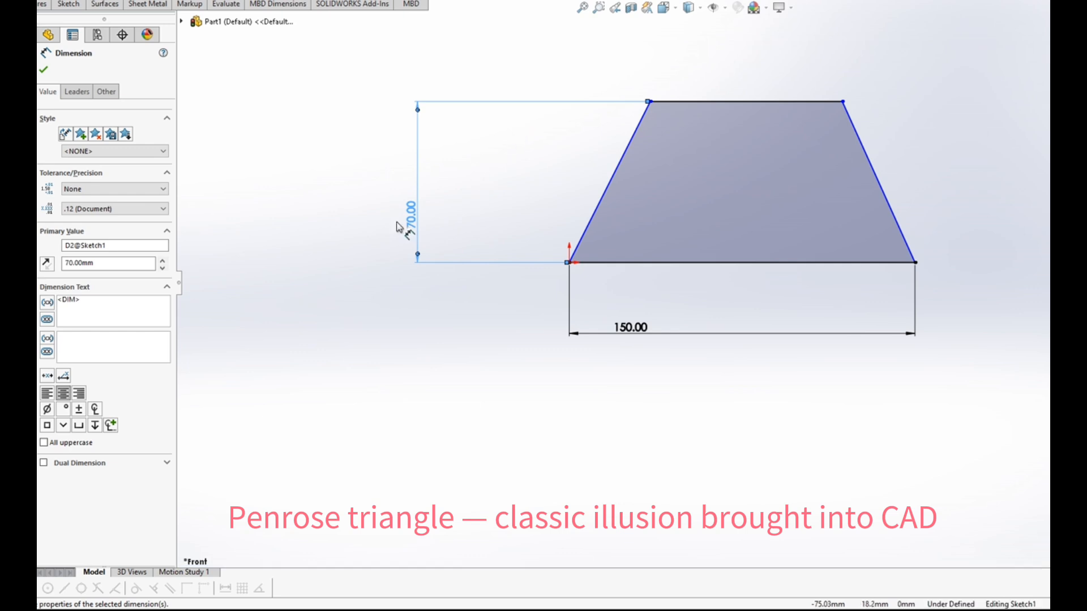
left_click_drag(411, 226, 426, 194)
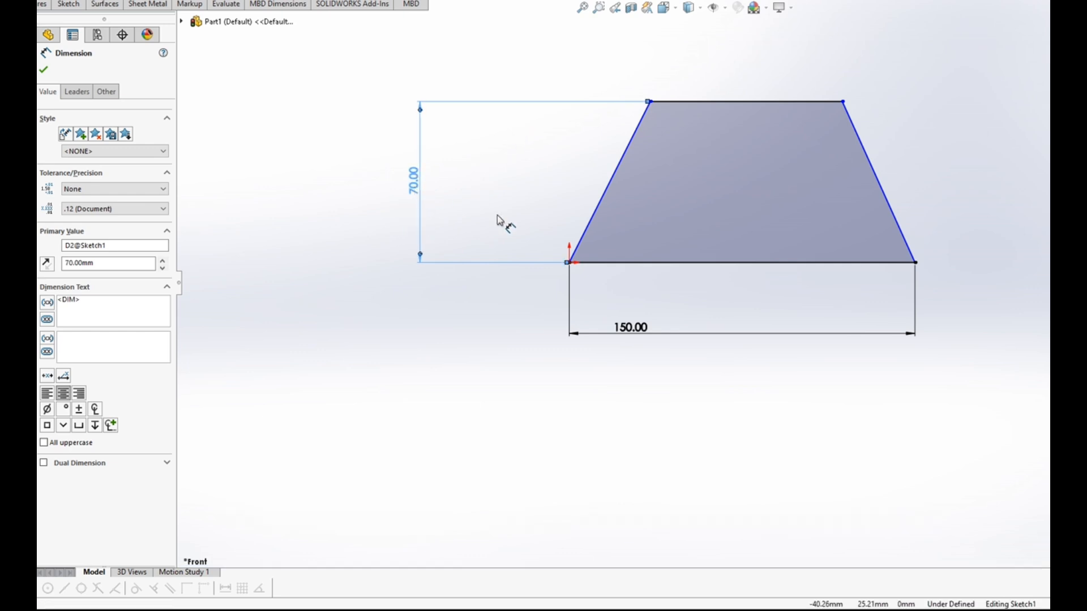
left_click_drag(635, 337, 764, 342)
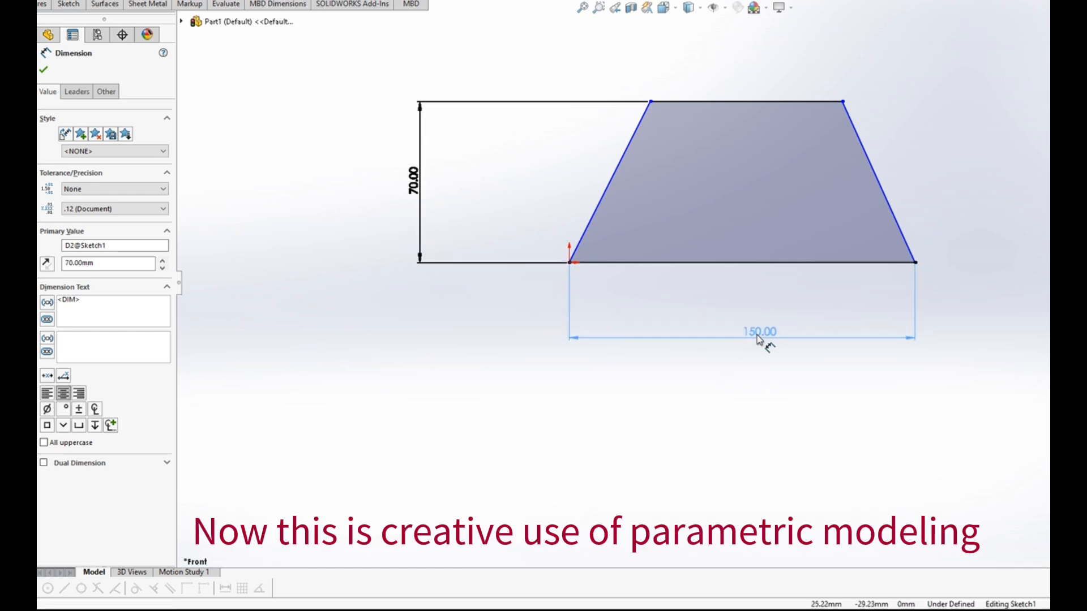
Dimension the horizontal distance between the trapezoid's bottom-left and top-left corners as 30 mm
left_click(569, 263)
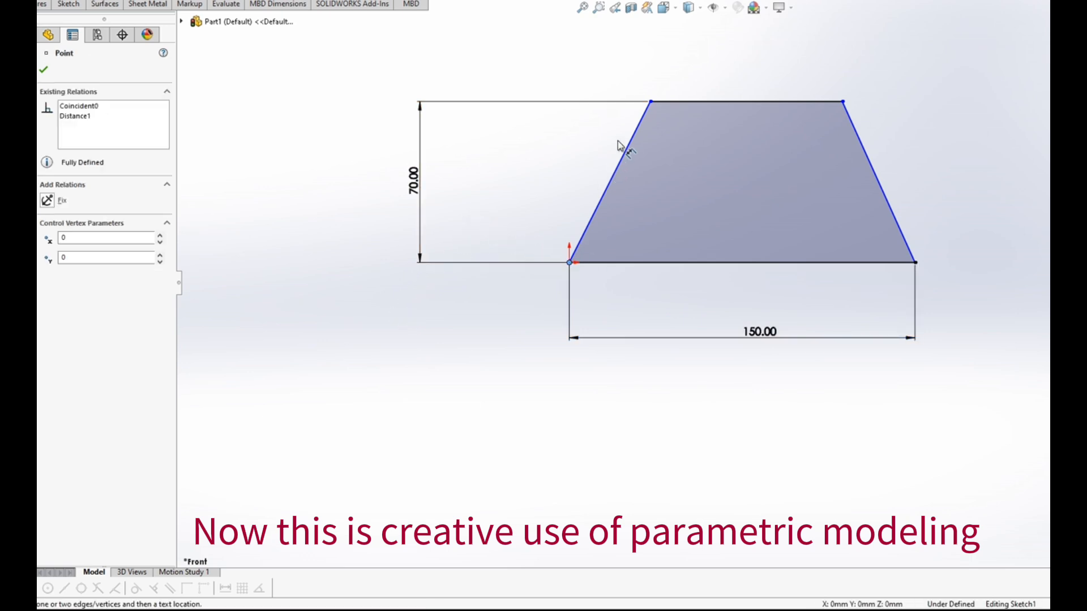
left_click(651, 103)
left_click(626, 79)
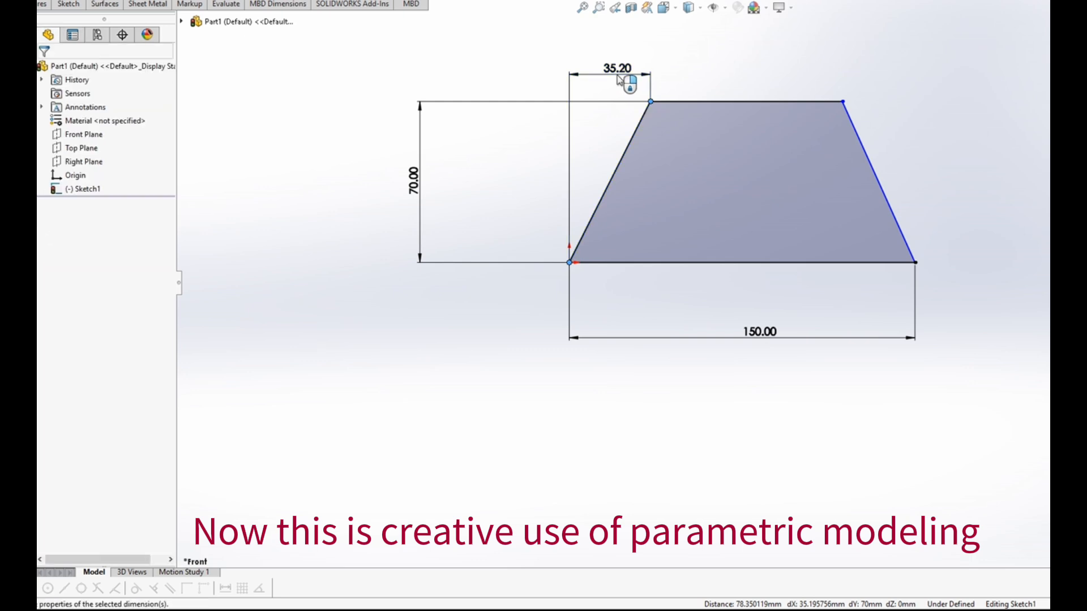
type("=")
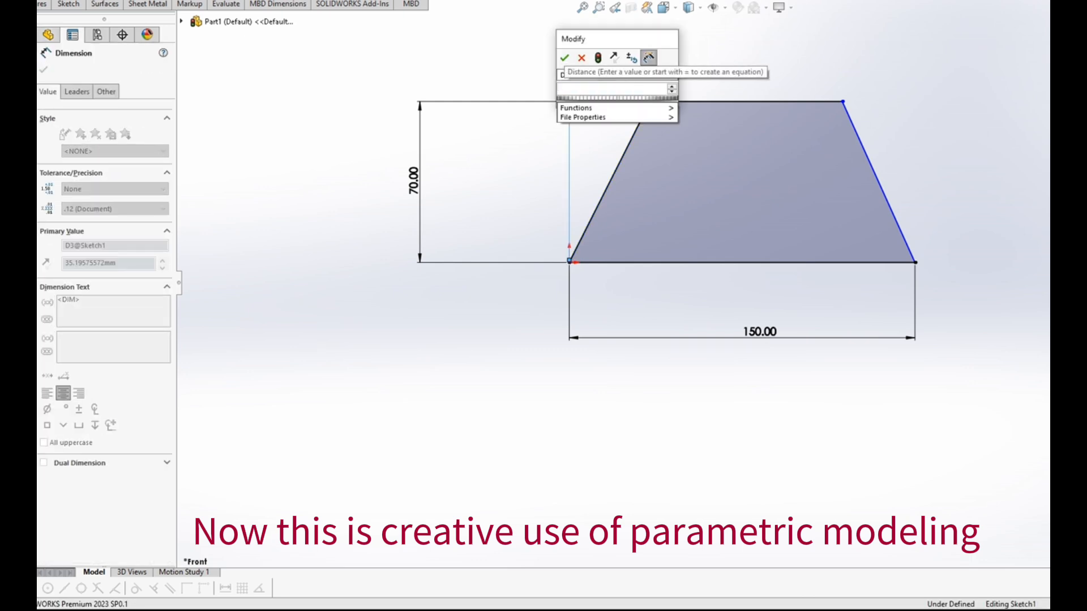
type("30")
key("Return")
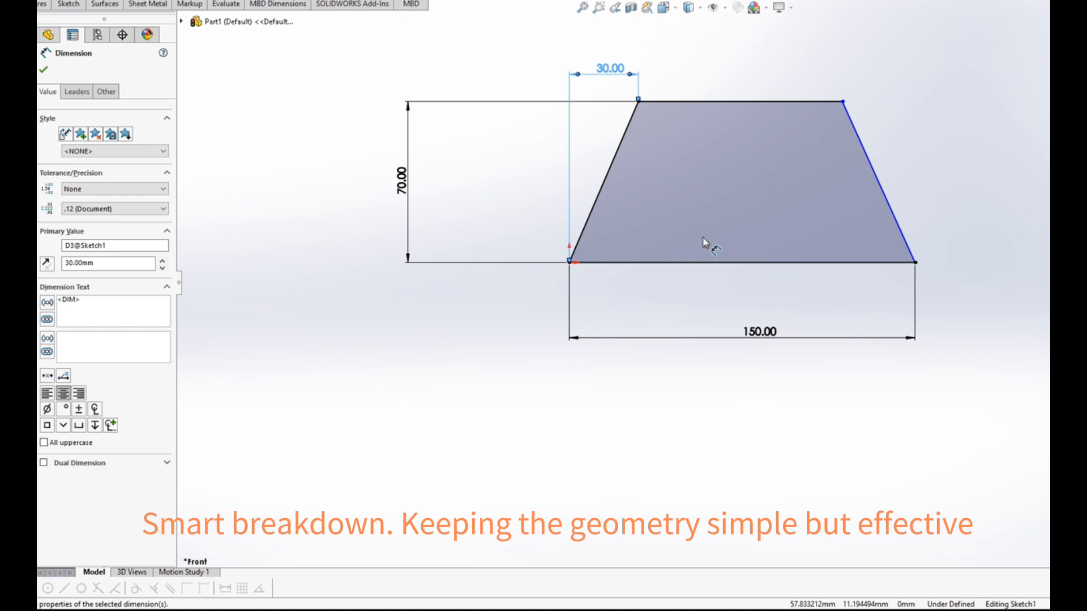
Dimension the horizontal distance between the trapezoid's top-right and bottom-right corners as 60 mm
left_click(843, 102)
left_click(915, 262)
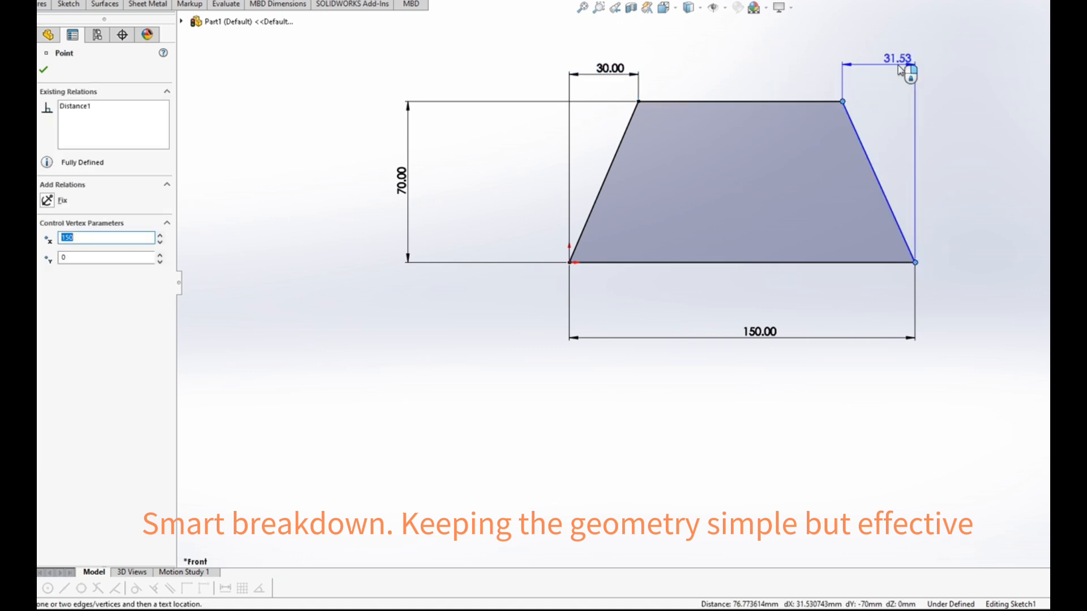
left_click(894, 69)
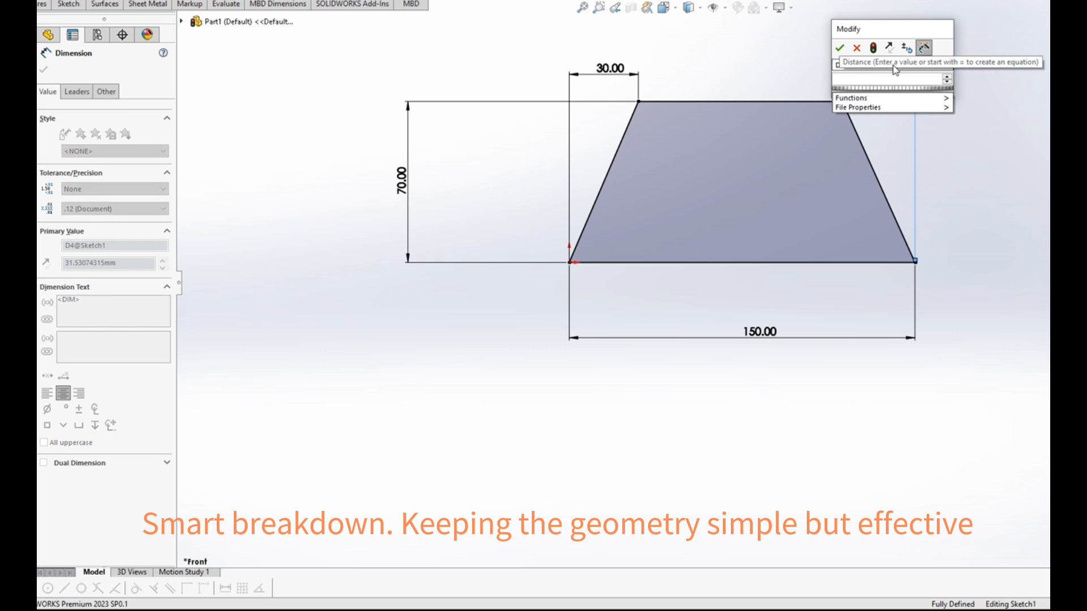
type("60")
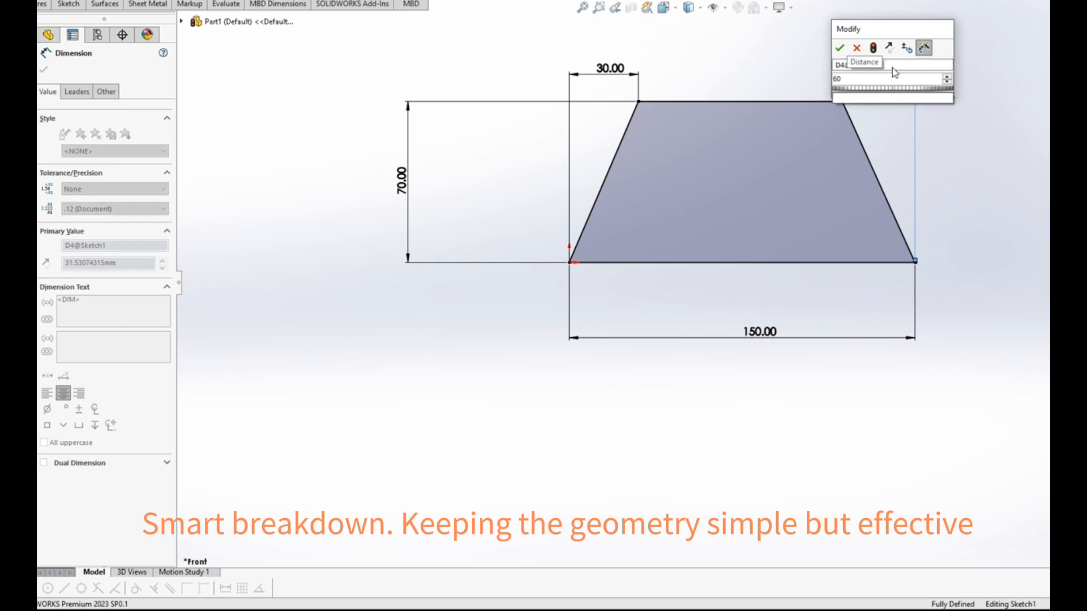
key("Return")
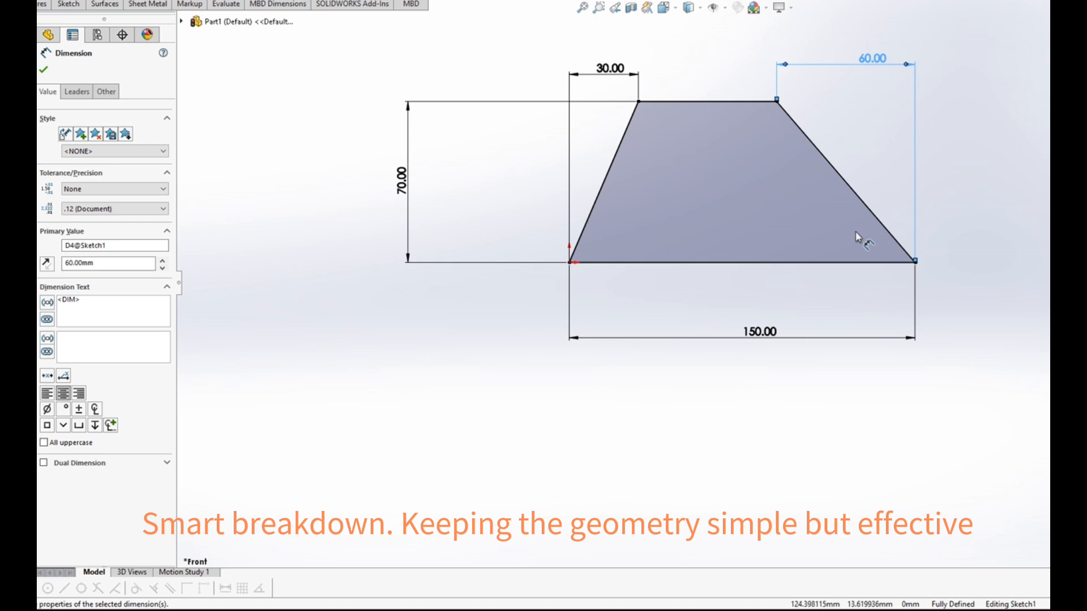
left_click(44, 70)
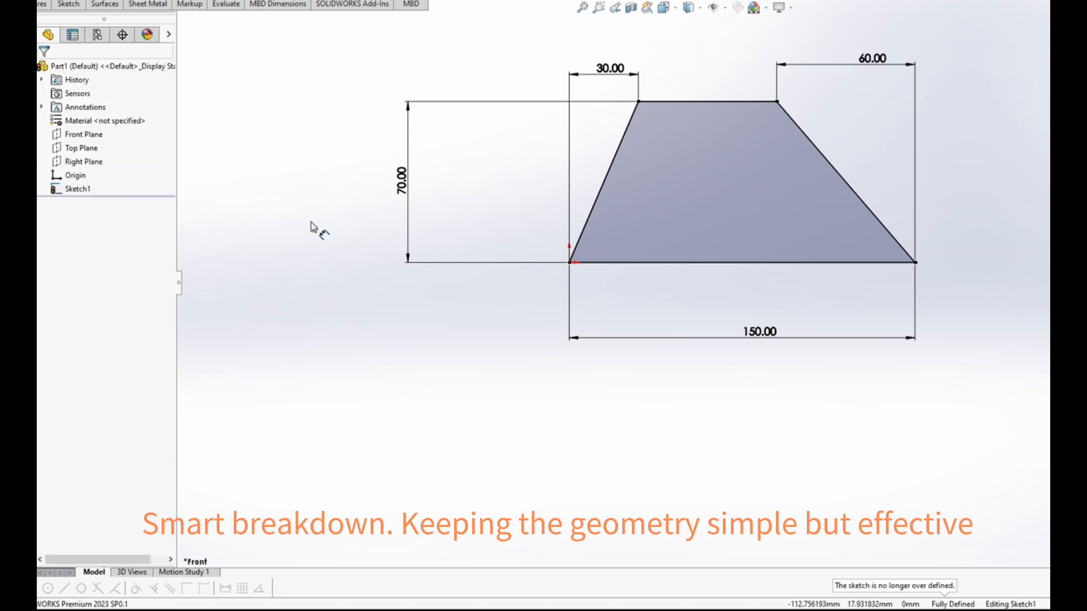
Move the trapezoid's height dimension closer to the profile and finish dimensioning
scroll(750, 255, "down", 1)
scroll(714, 218, "up", 1)
scroll(662, 217, "down", 1)
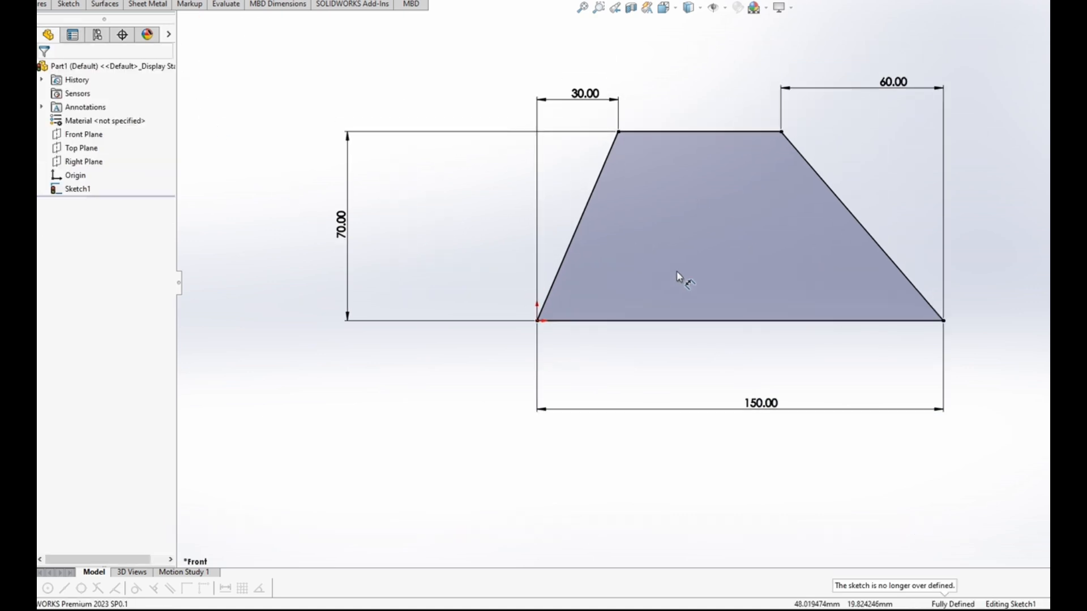
scroll(704, 283, "down", 1)
mouse_move(706, 284)
middle_mouse_down("ctrl")
mouse_move(611, 308)
mouse_move(594, 337)
mouse_move(608, 332)
middle_mouse_up("ctrl")
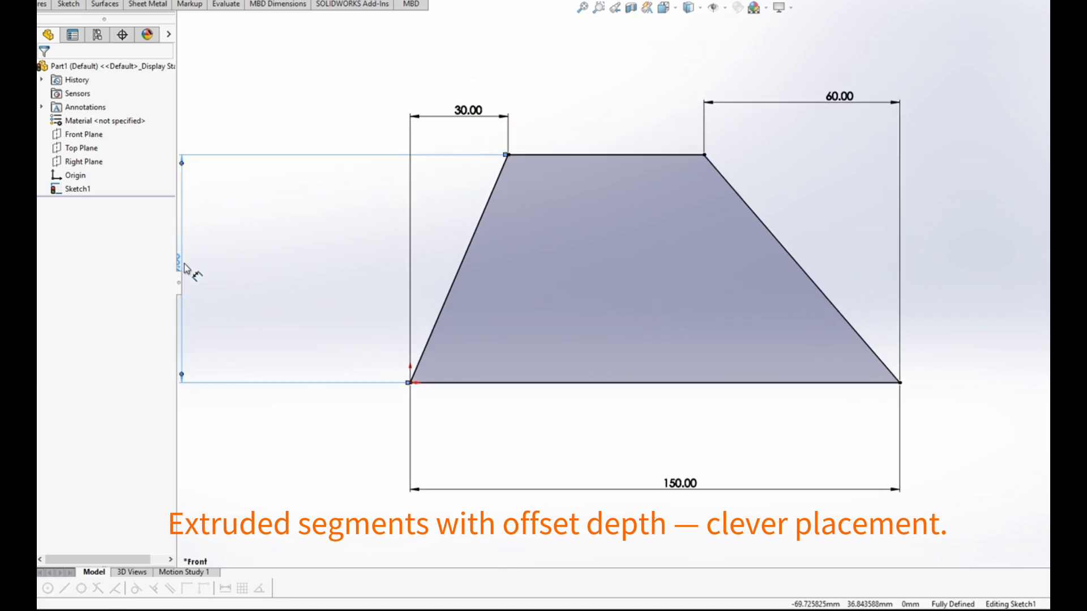
left_click_drag(189, 272, 250, 271)
left_click(249, 267)
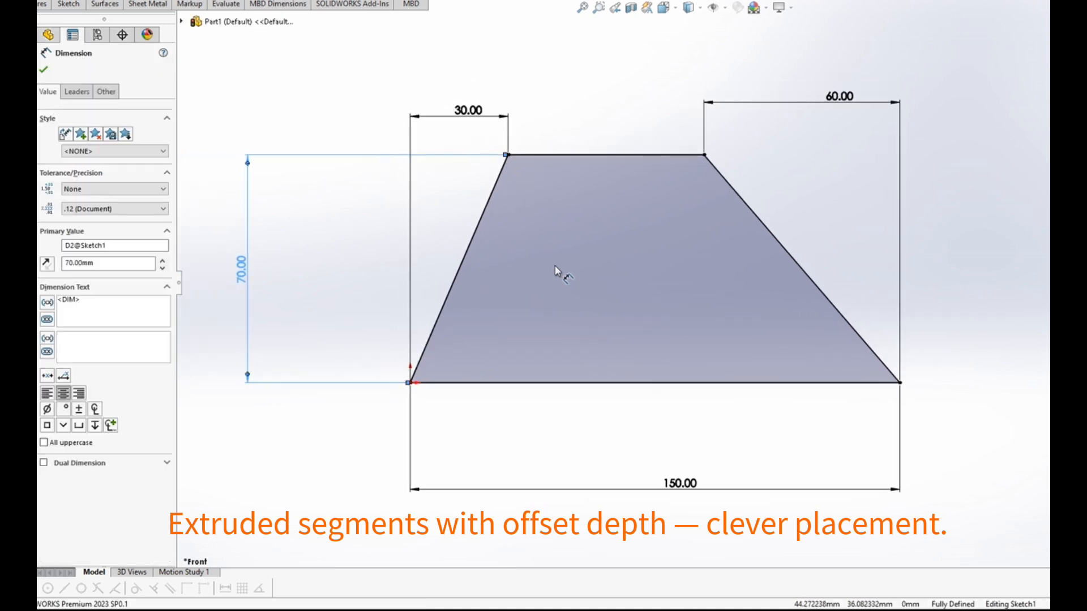
key("Escape")
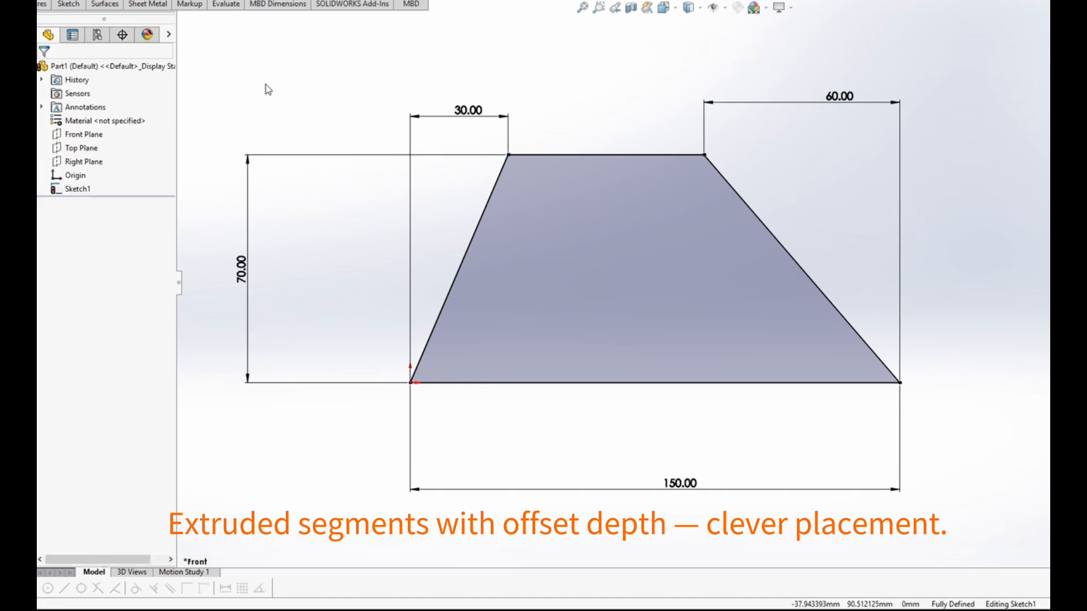
Offset the trapezoid's whole outline 10 mm inward with the Offset Entities tool
left_click(69, 4)
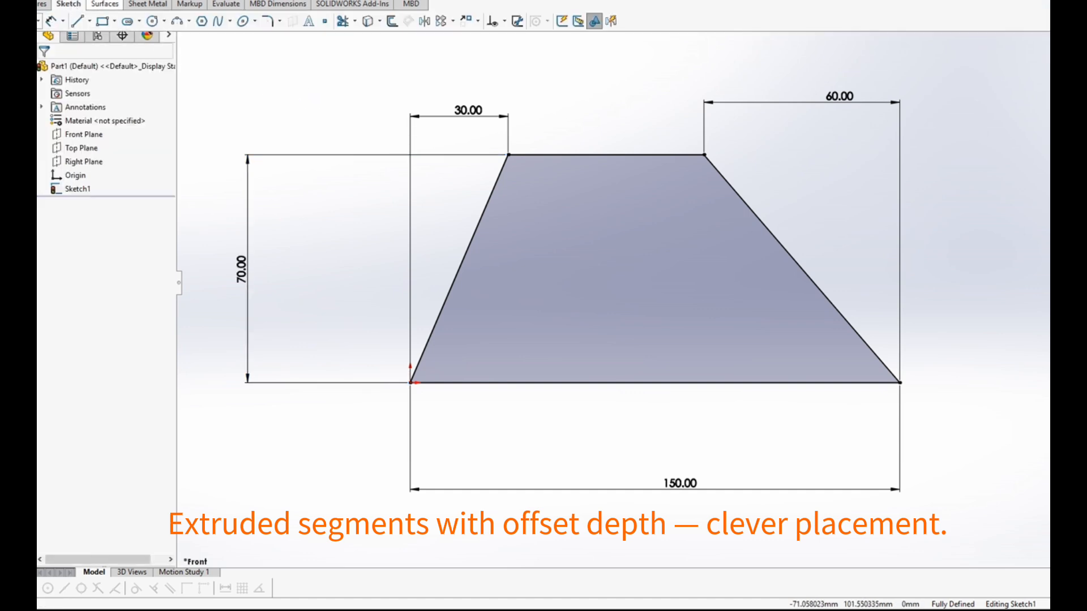
left_click(391, 21)
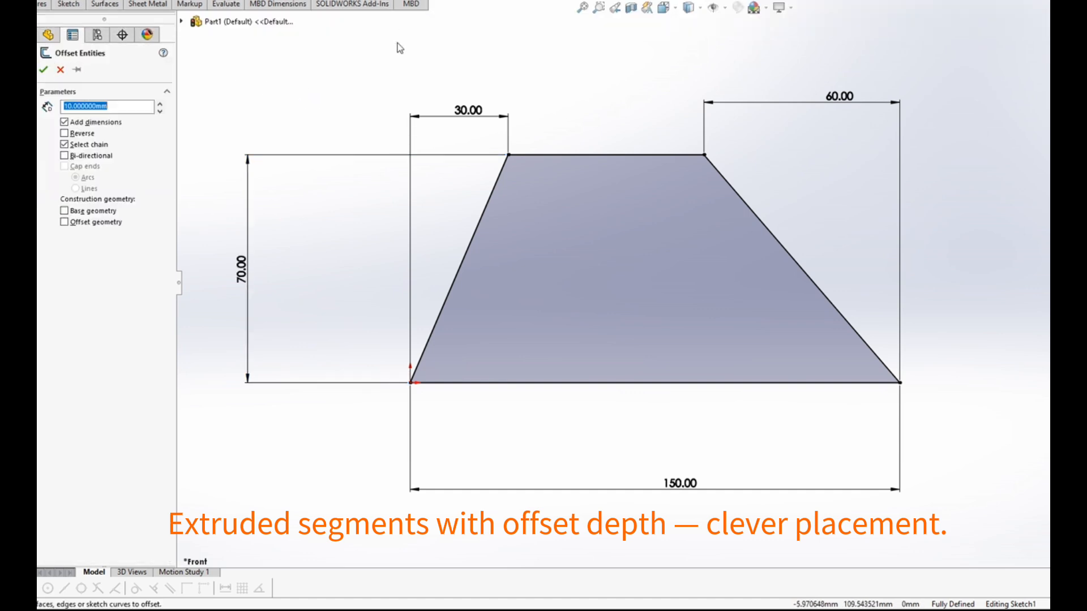
left_click(491, 206)
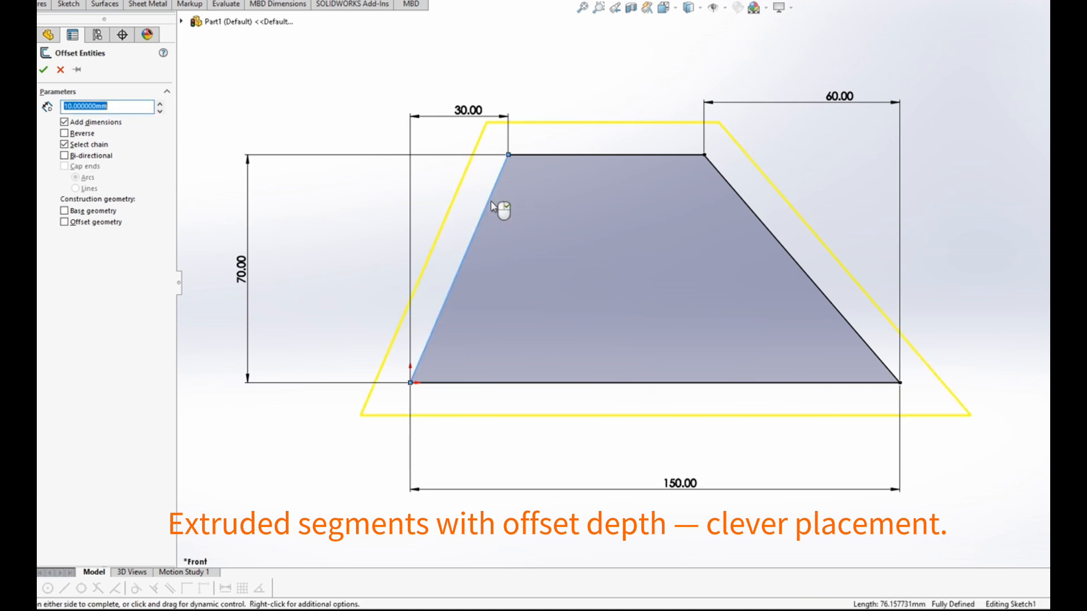
left_click(70, 134)
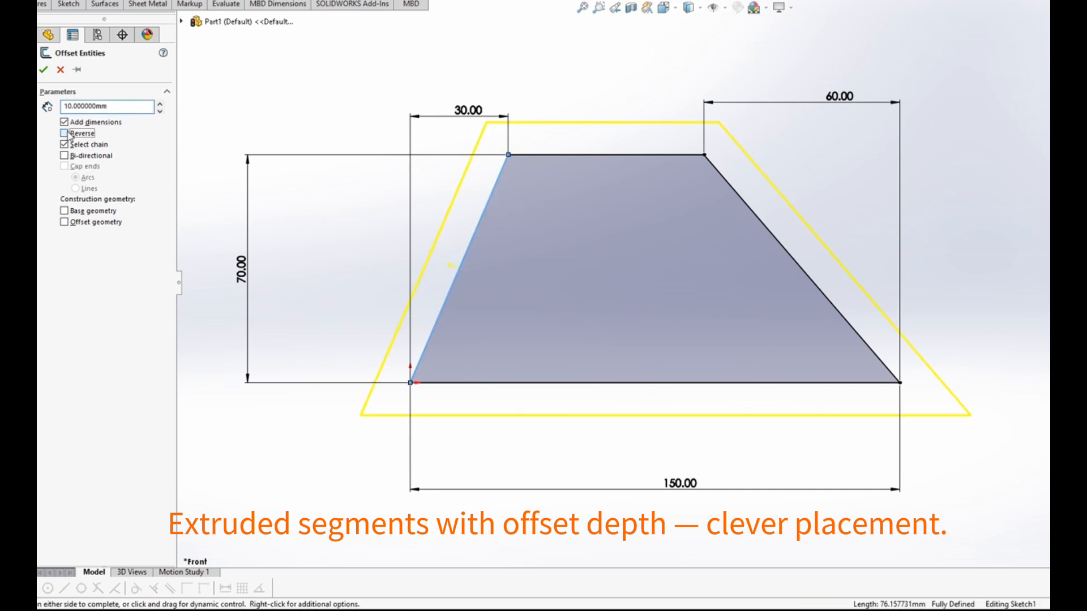
left_click(43, 69)
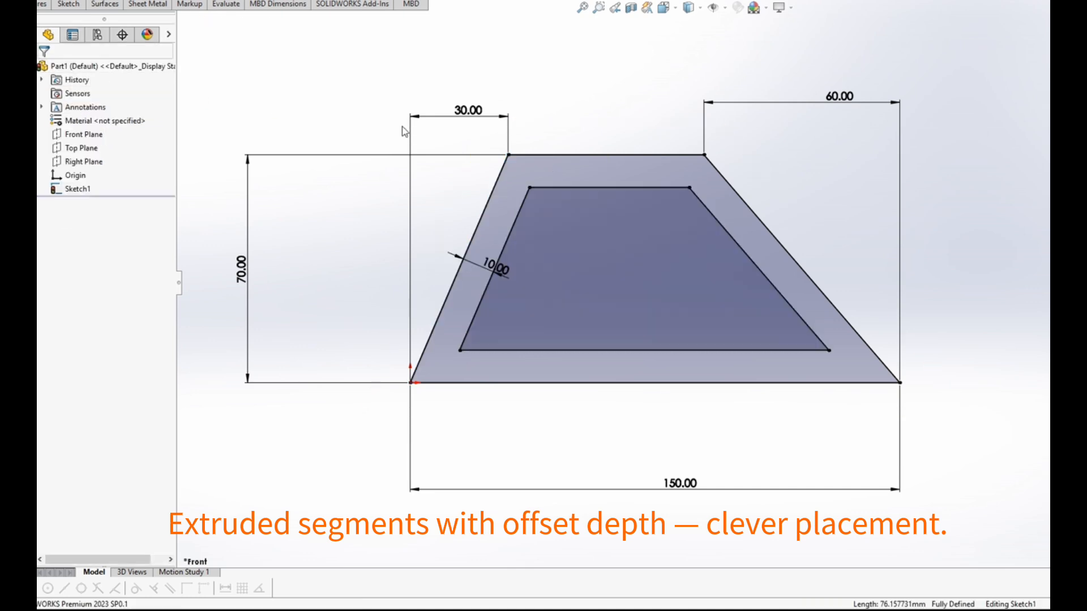
Extrude the offset trapezoidal frame profile as a Blind boss with a depth of 100 mm
scroll(906, 306, "up", 2)
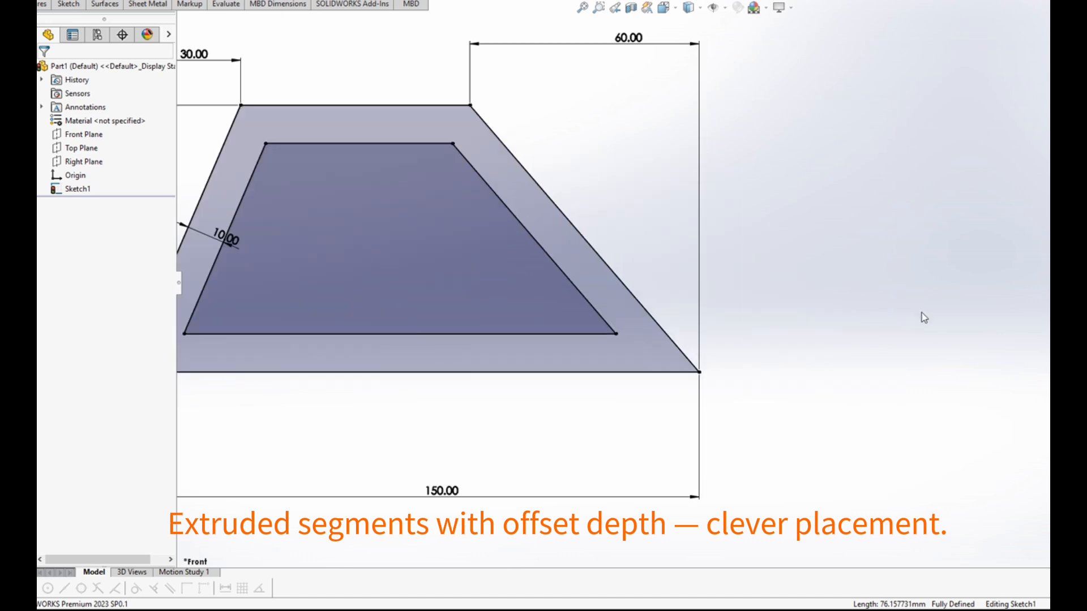
scroll(767, 288, "down", 4)
scroll(768, 289, "down", 3)
scroll(767, 290, "up", 3)
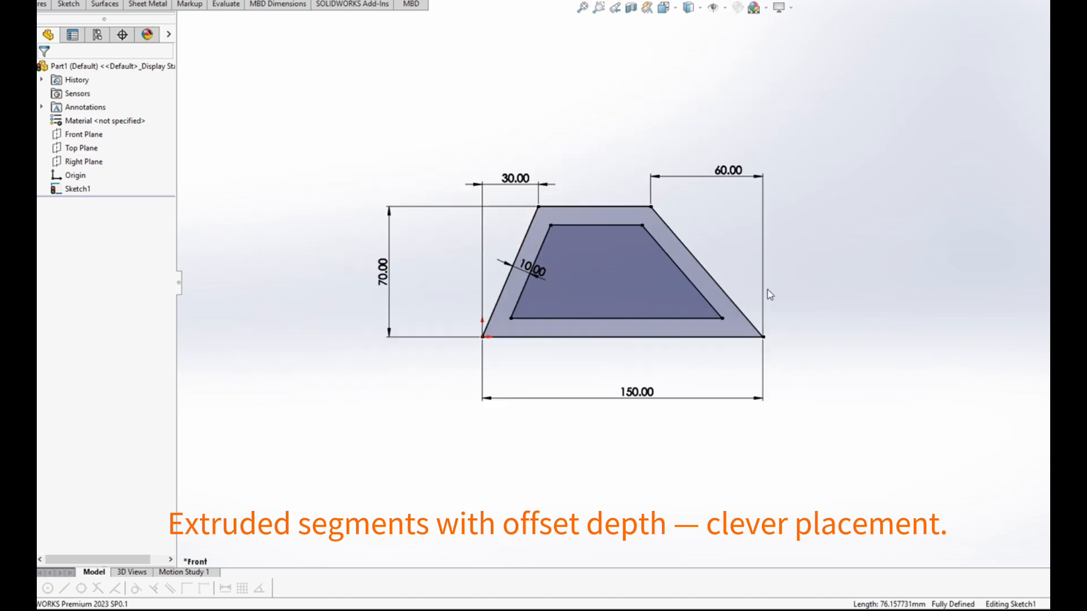
mouse_move(845, 294)
middle_mouse_down()
mouse_move(764, 403)
mouse_move(825, 344)
middle_mouse_up()
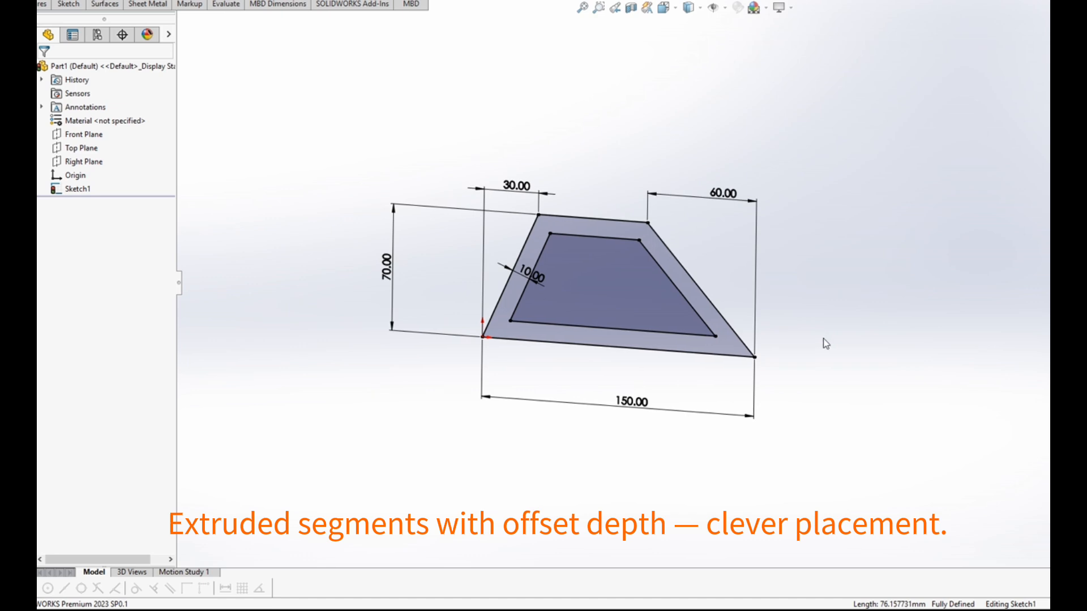
left_click(41, 4)
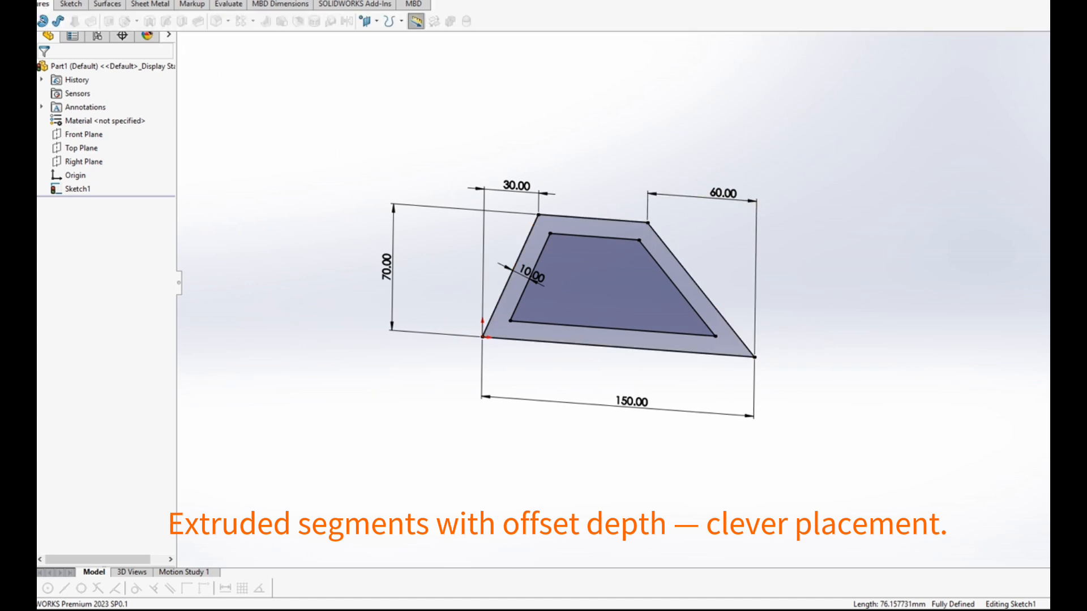
left_click(26, 22)
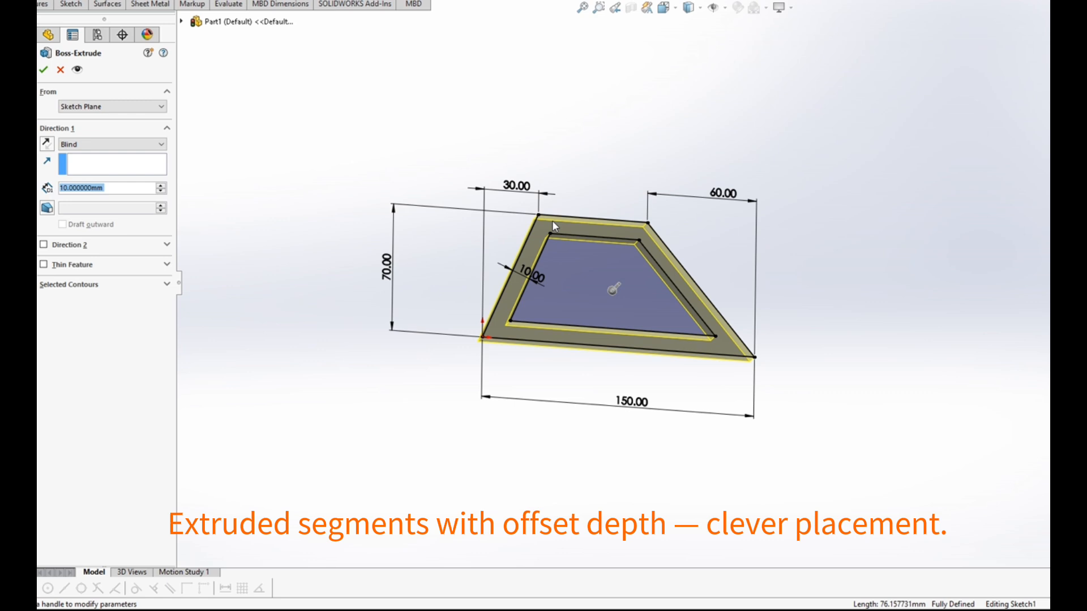
type("100")
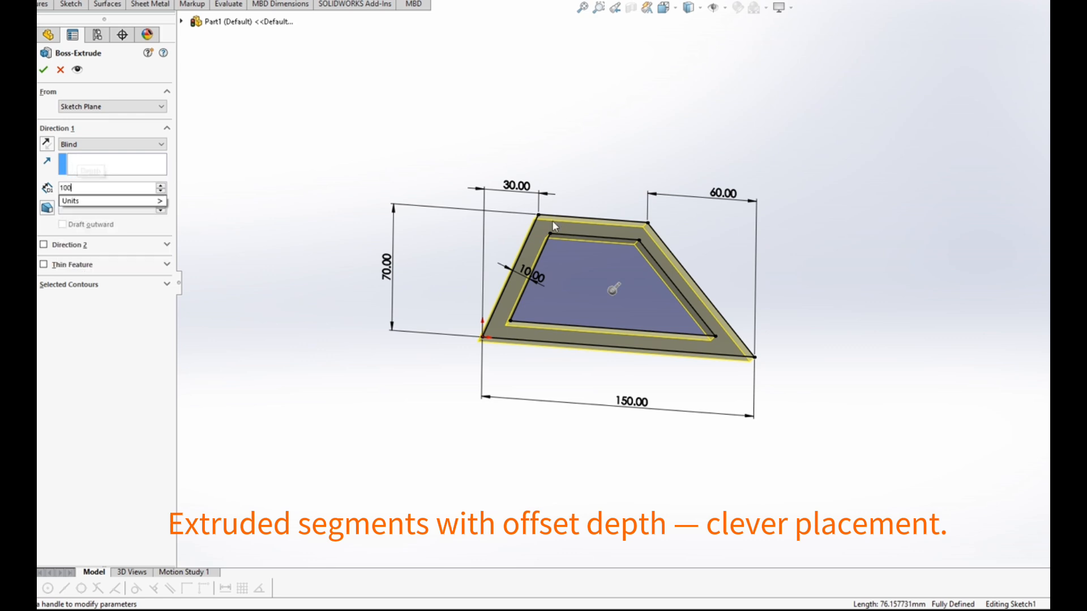
key("Return")
middle_click_drag(941, 347, 813, 345)
scroll(792, 344, "down", 1)
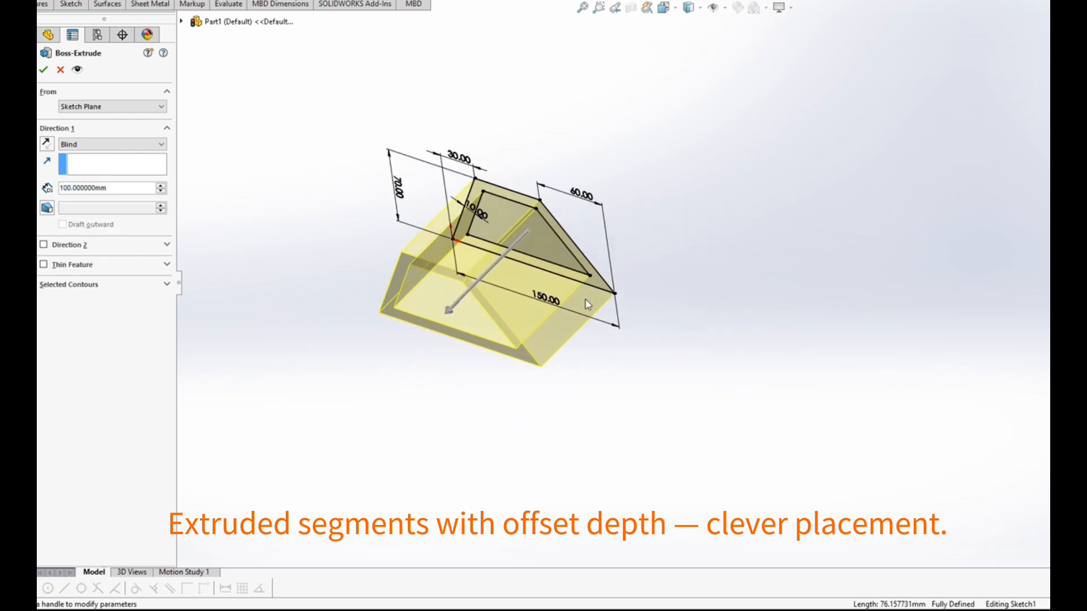
scroll(479, 288, "down", 3)
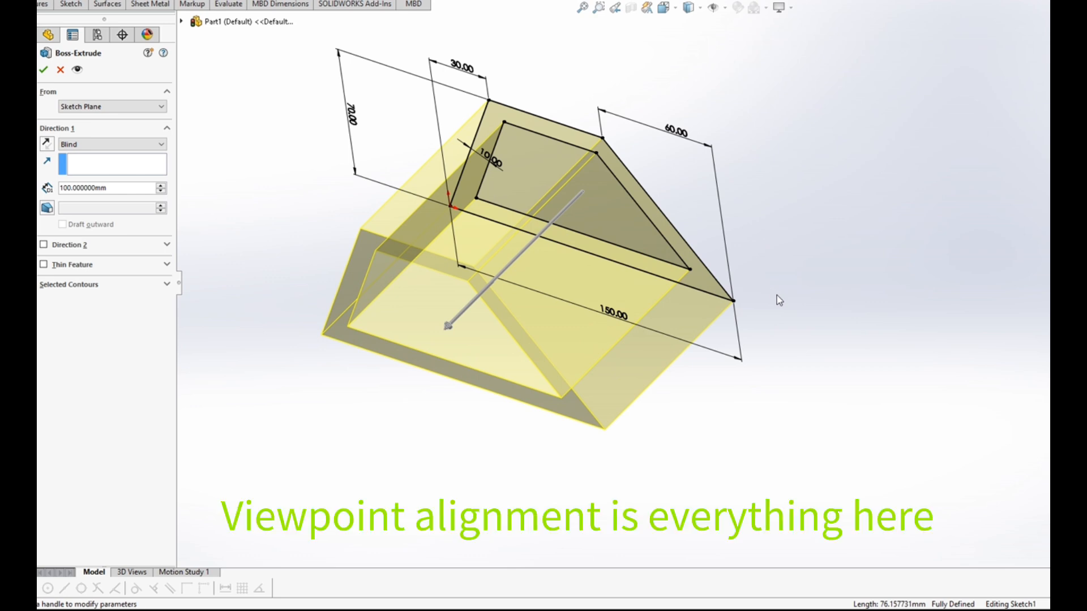
middle_click_drag(781, 301, 911, 347, "ctrl")
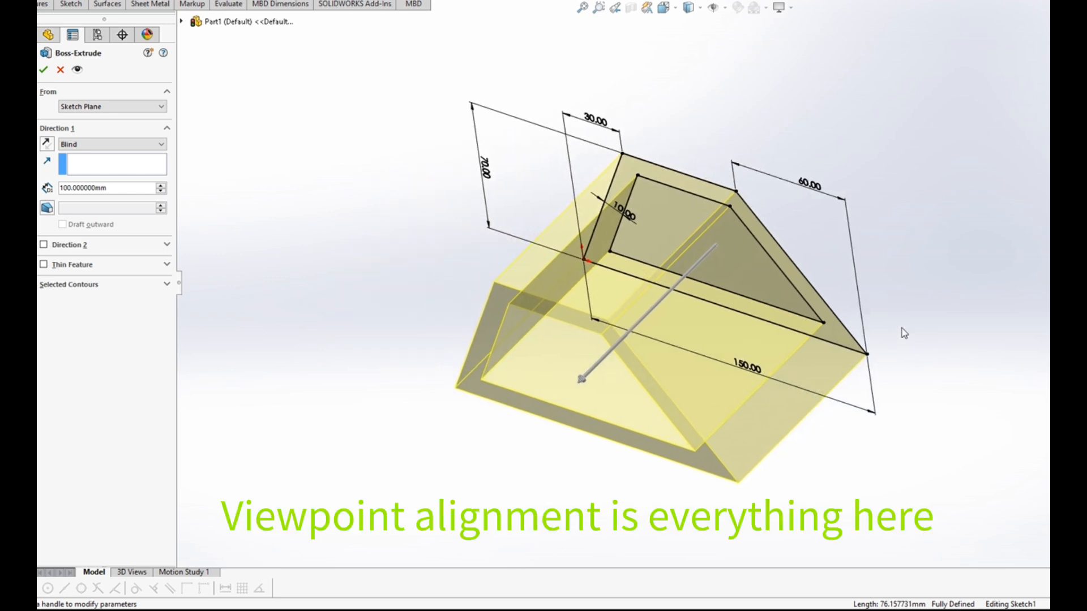
scroll(895, 295, "down", 1)
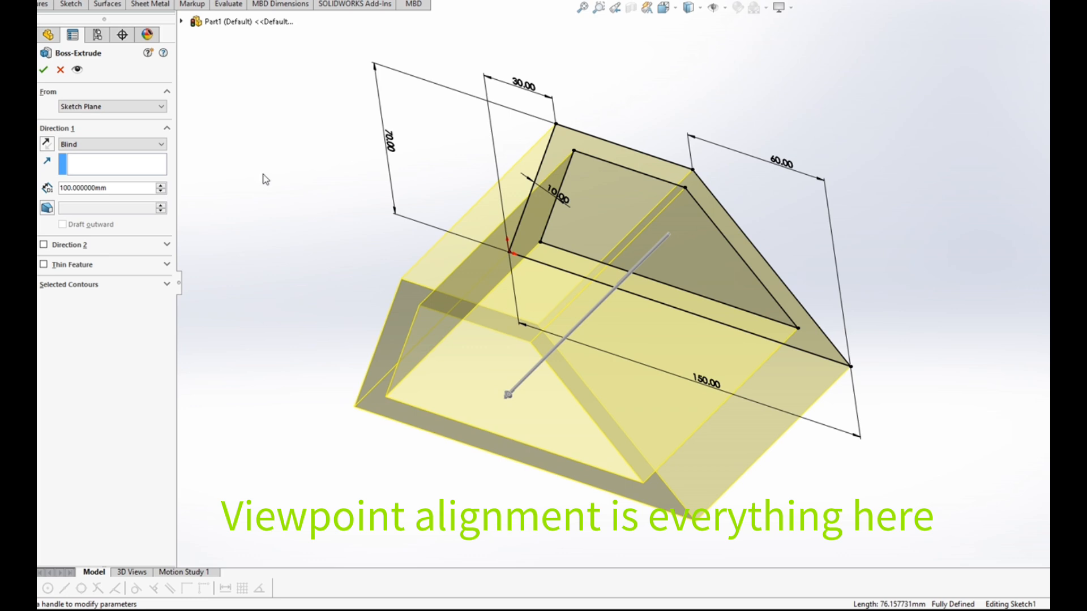
left_click(43, 70)
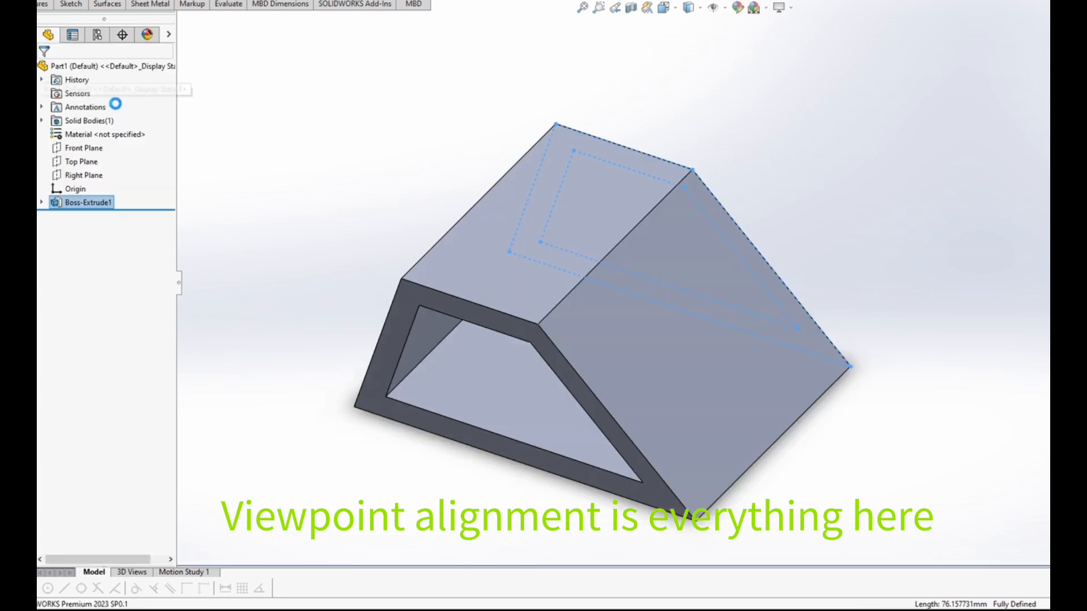
Start a sketch on the block's flat top face and draw a corner rectangle about 123 by 69 mm from the long-slope side's outer edge
middle_click_drag(871, 441, 877, 395)
left_click(877, 396)
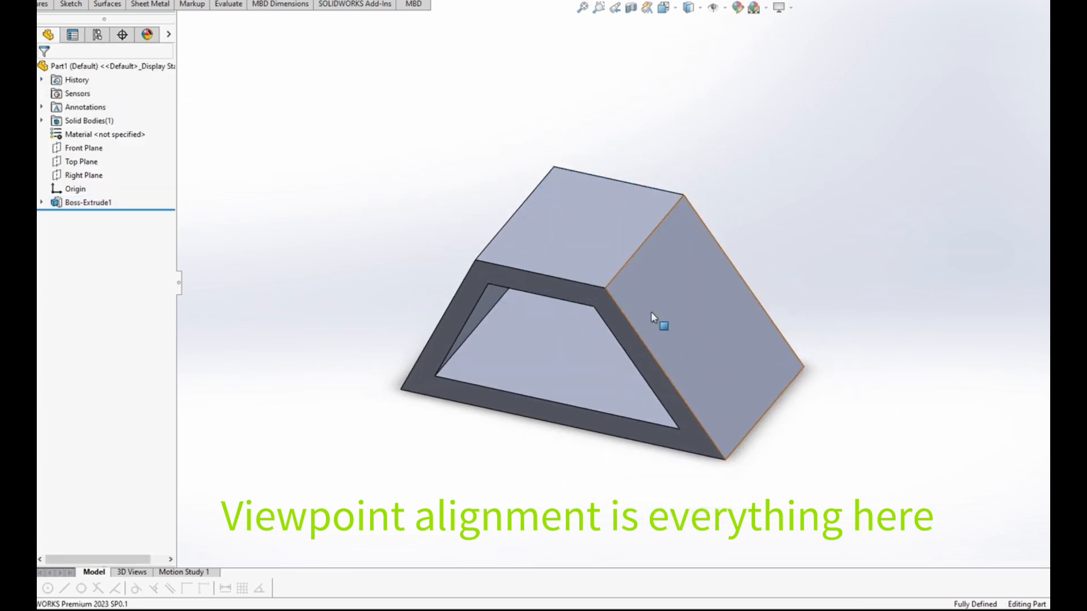
left_click(589, 249)
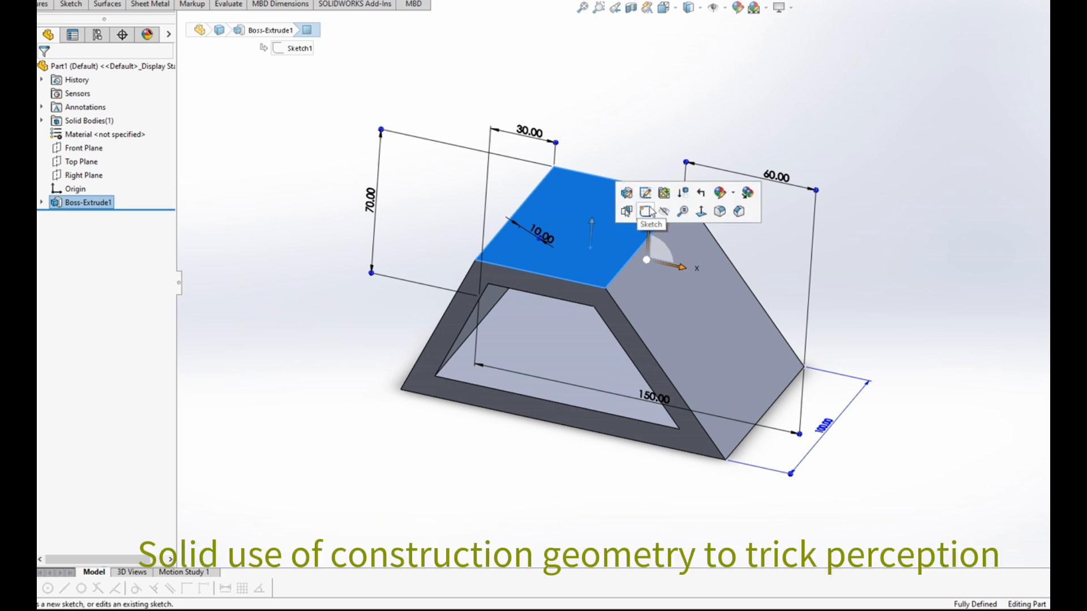
left_click(648, 211)
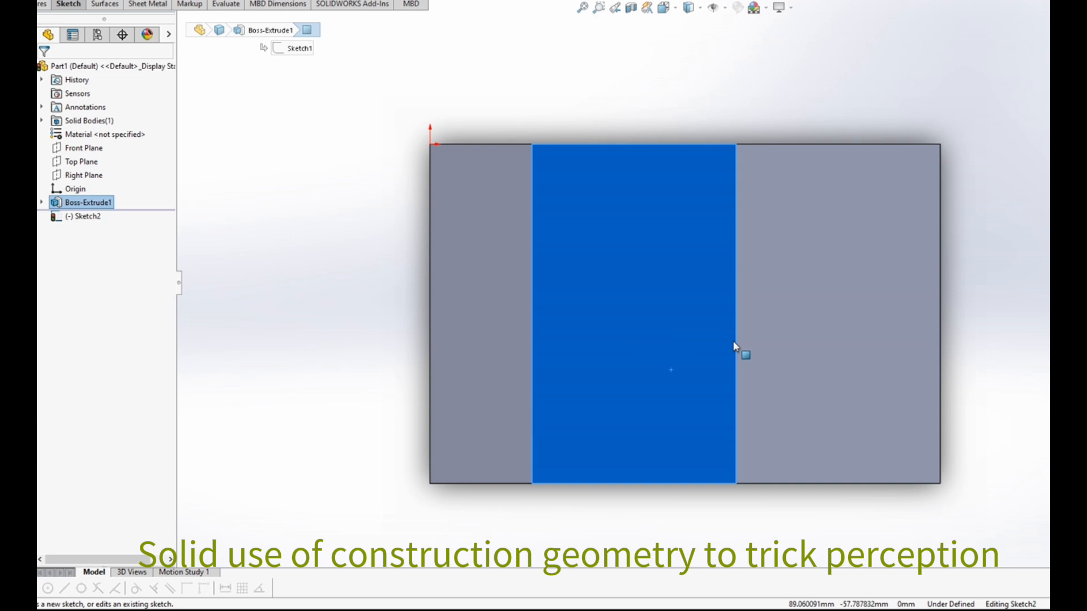
middle_click_drag(740, 352, 575, 322, "ctrl")
right_click_drag(861, 252, 861, 285)
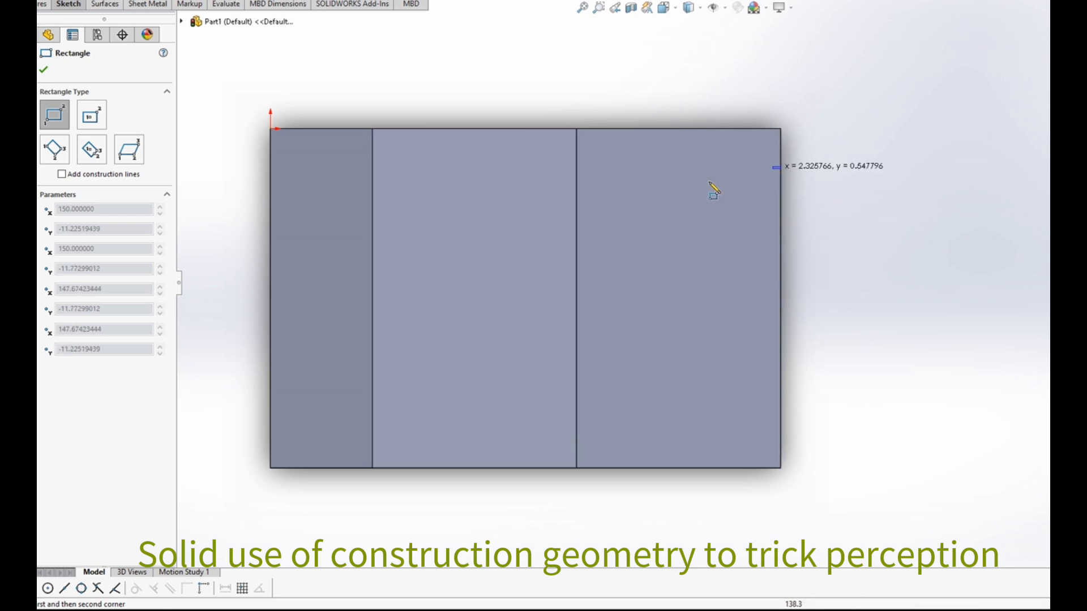
left_click(781, 167)
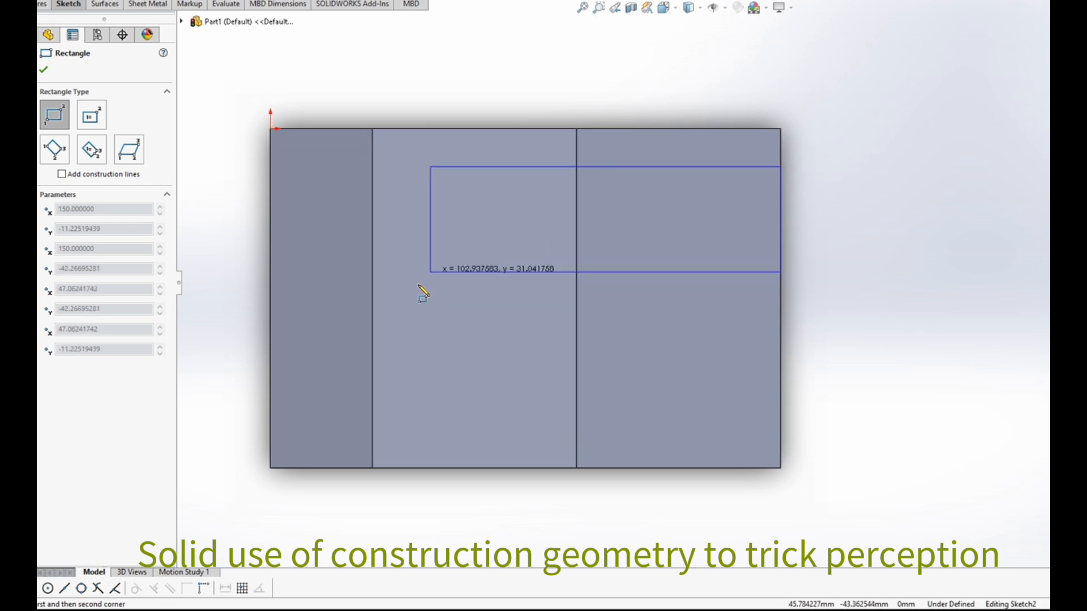
left_click(363, 400)
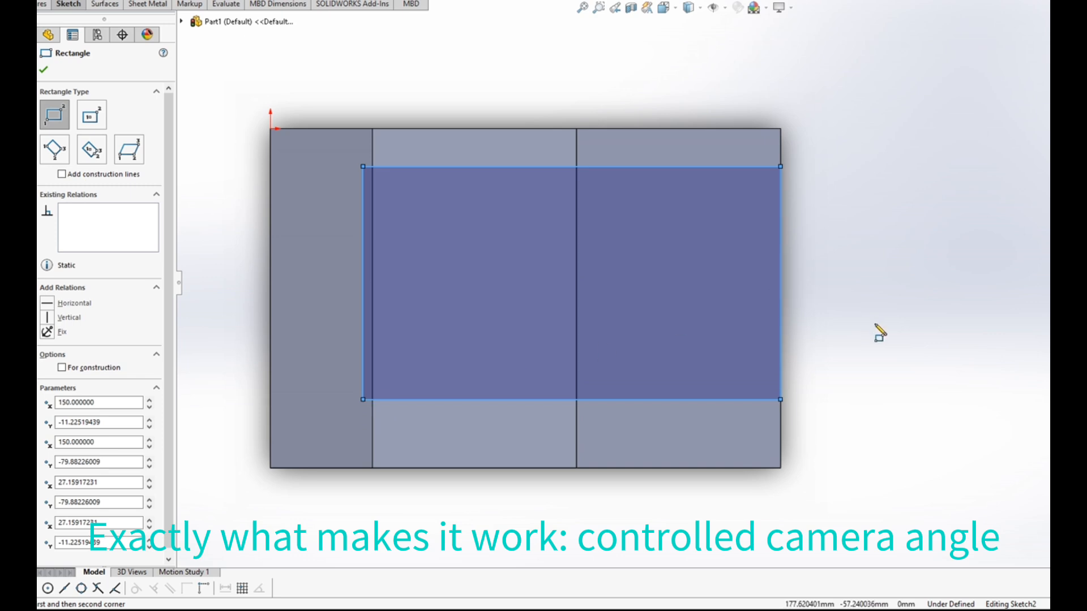
Dimension the rectangle's horizontal width as 100 mm
right_click_drag(875, 334, 866, 272)
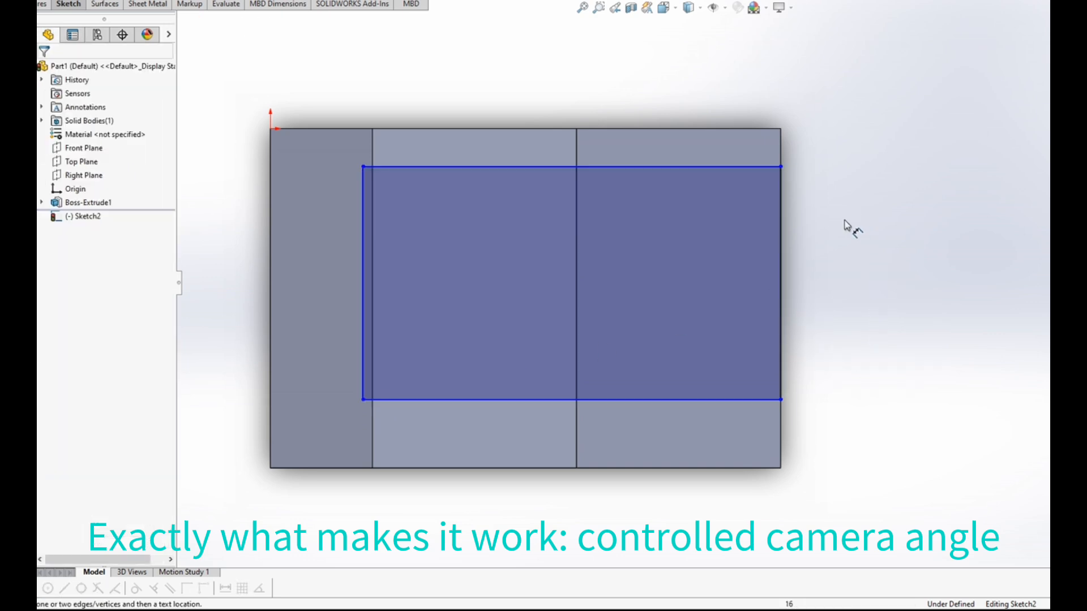
left_click(505, 167)
left_click(518, 99)
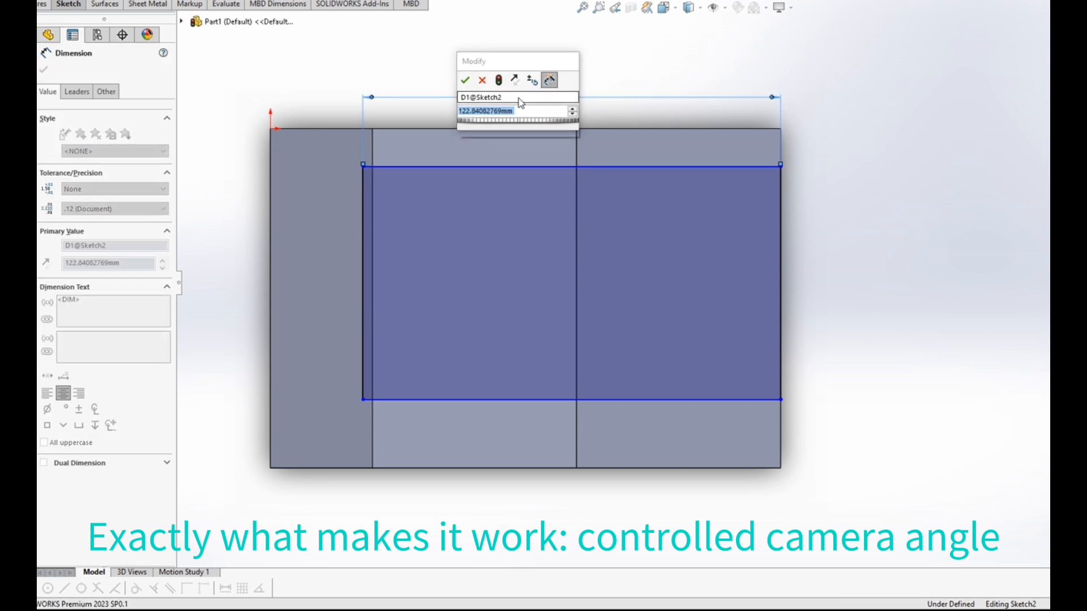
type("100")
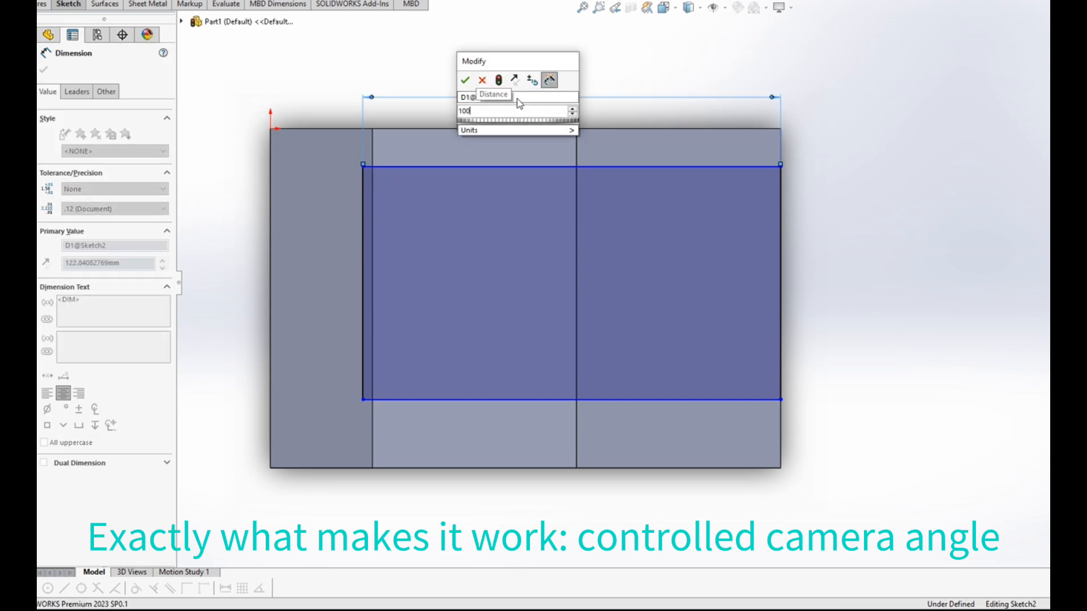
key("Return")
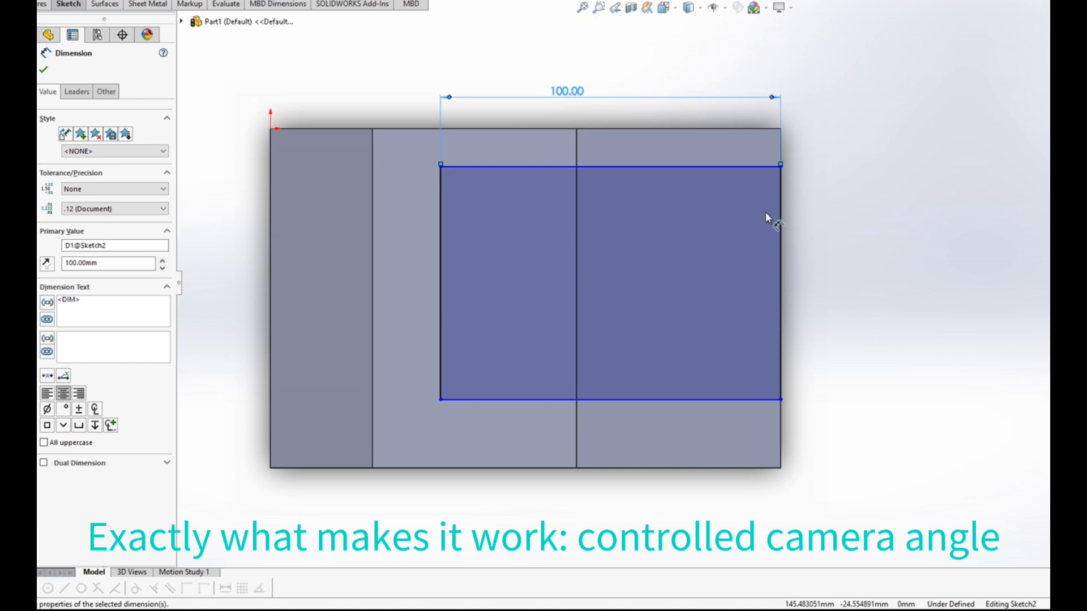
Dimension the distance between the rectangle's upper line and the block's upper edge as 20 mm
left_click(764, 166)
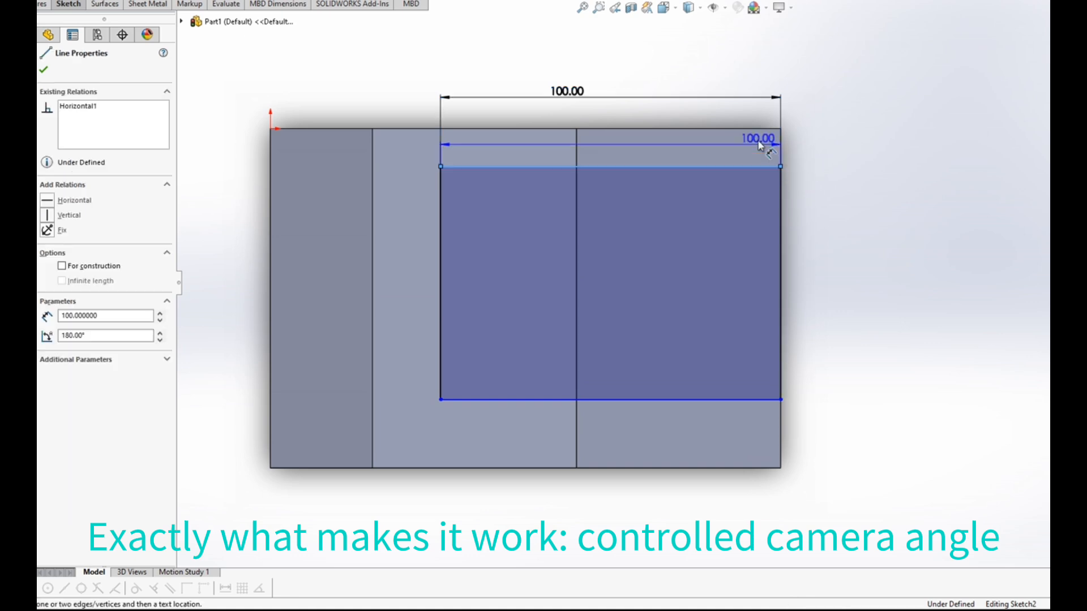
left_click(759, 130)
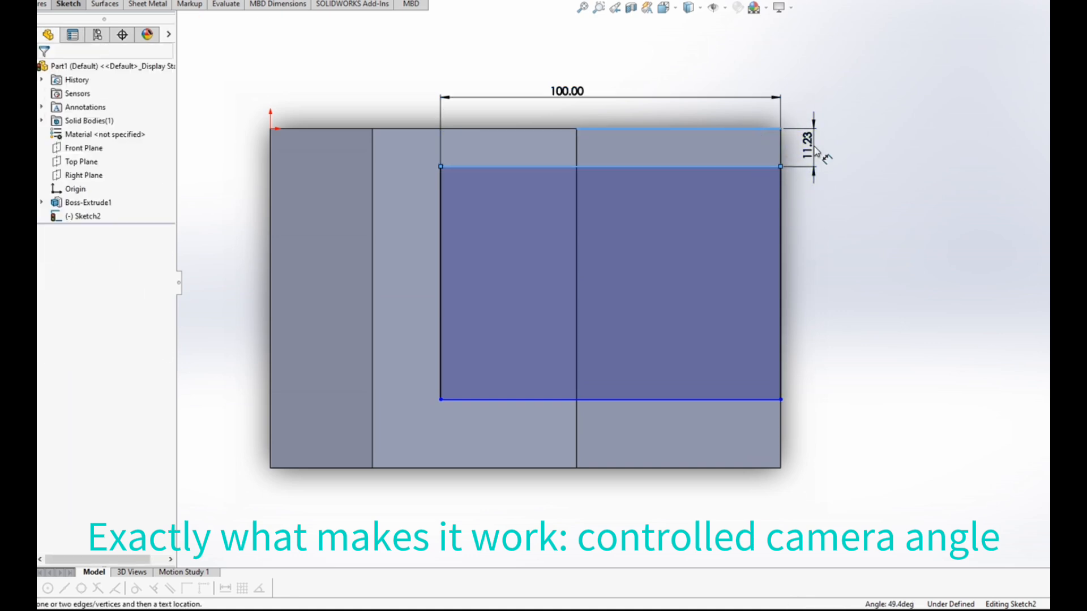
left_click(815, 150)
type("20")
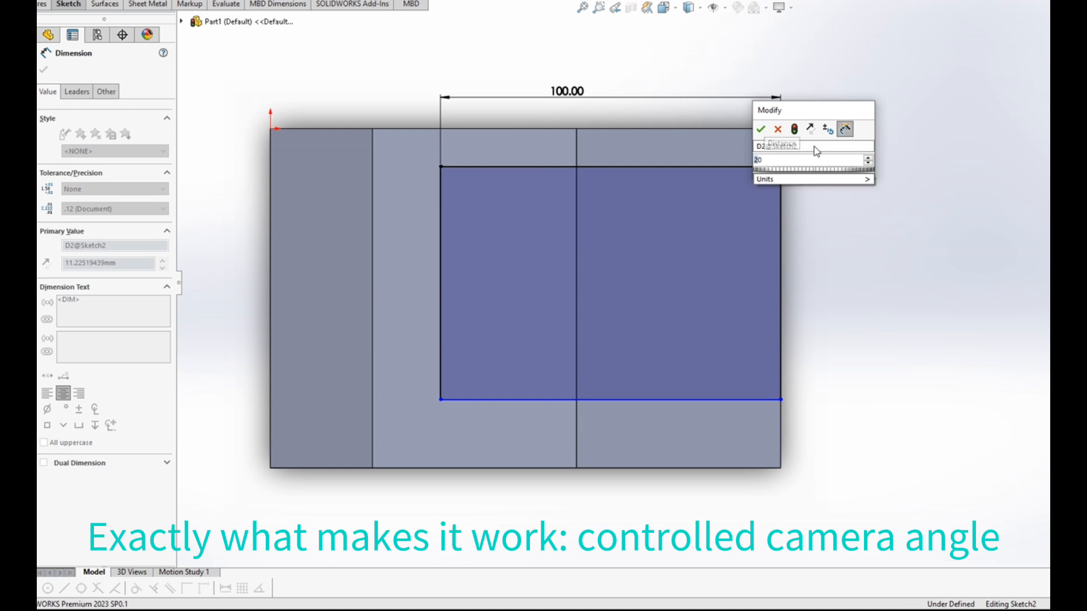
key("Return")
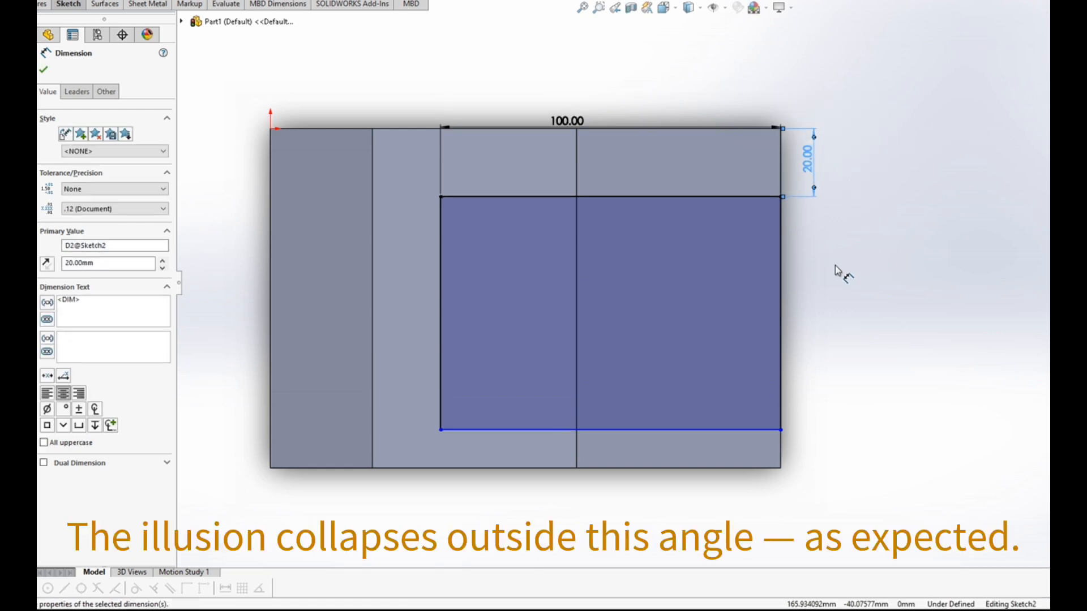
Dimension the distance between the rectangle's lower line and the block's lower edge as 20 mm and finish dimensioning
left_click(708, 435)
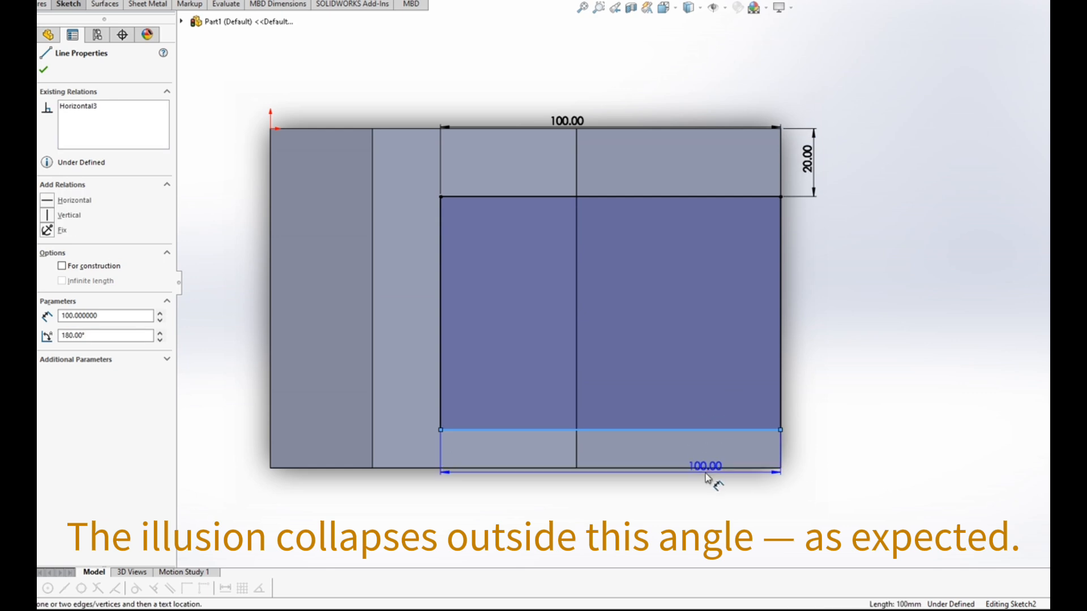
left_click(721, 469)
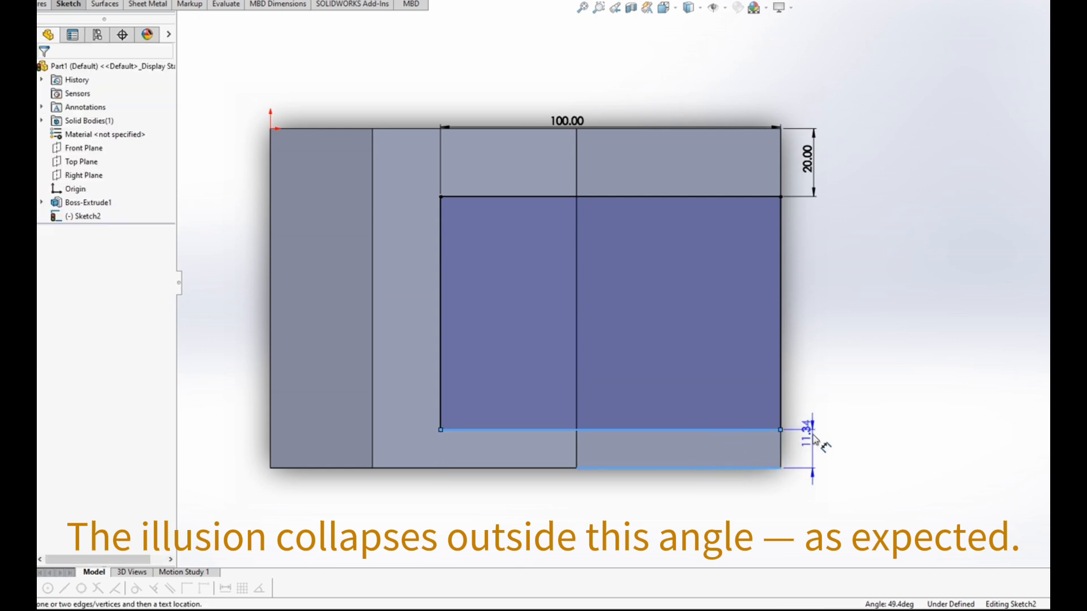
left_click(815, 452)
type("20")
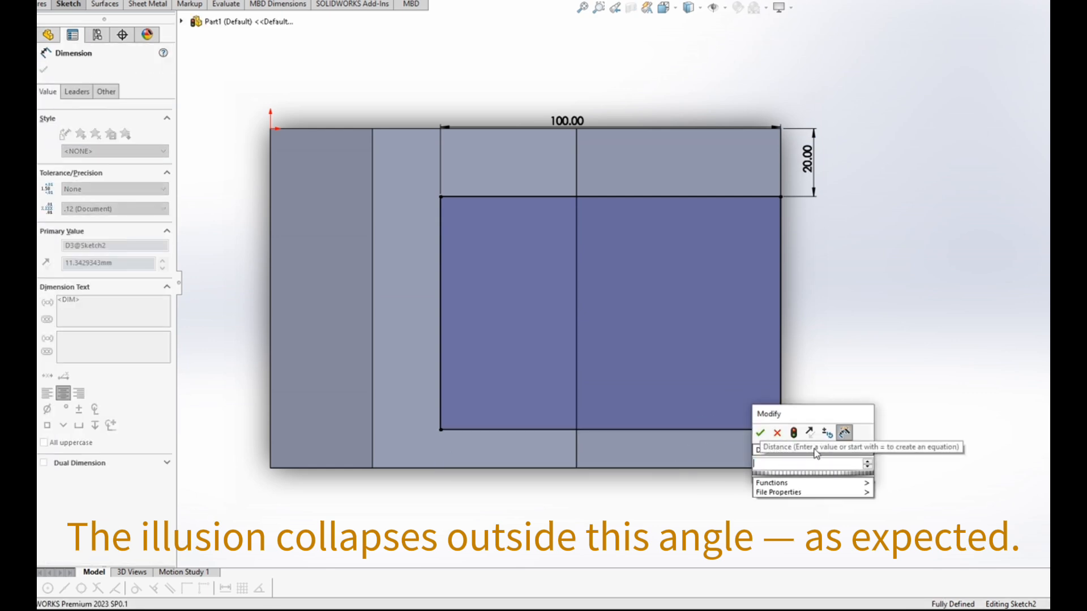
key("Return")
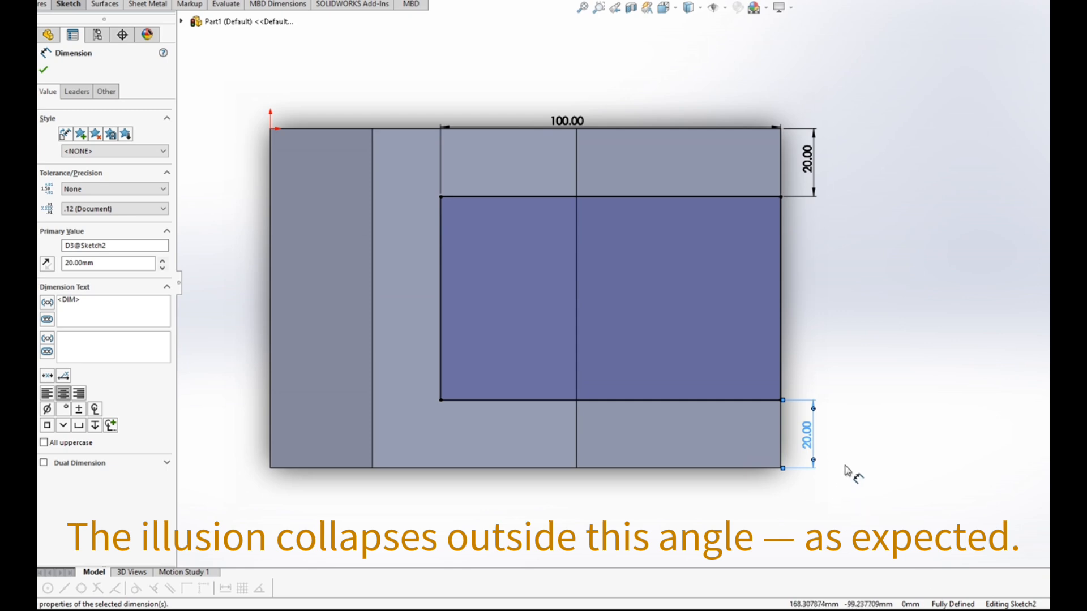
middle_click_drag(827, 451, 852, 447)
left_click(44, 69)
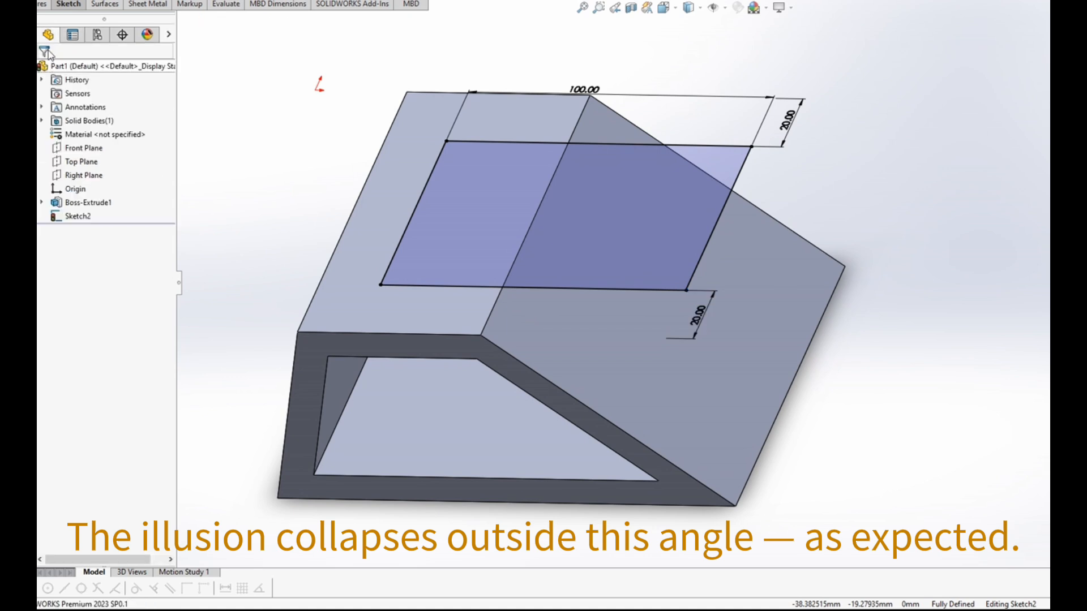
Cut the rectangle down through the hollow block with Extruded Cut, using the Through All end condition
mouse_move(40, 9)
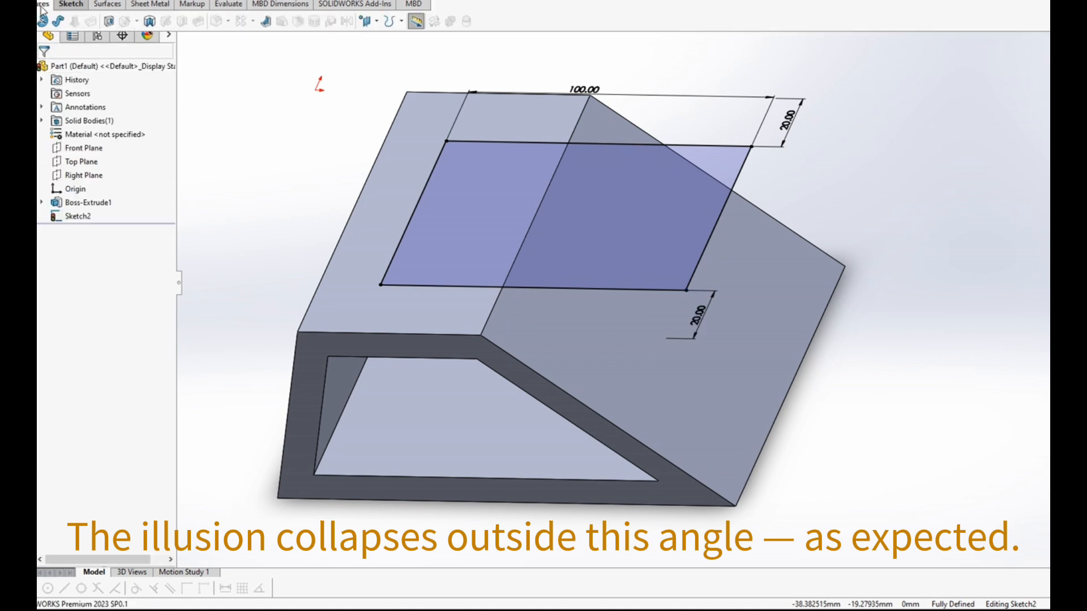
left_click(109, 22)
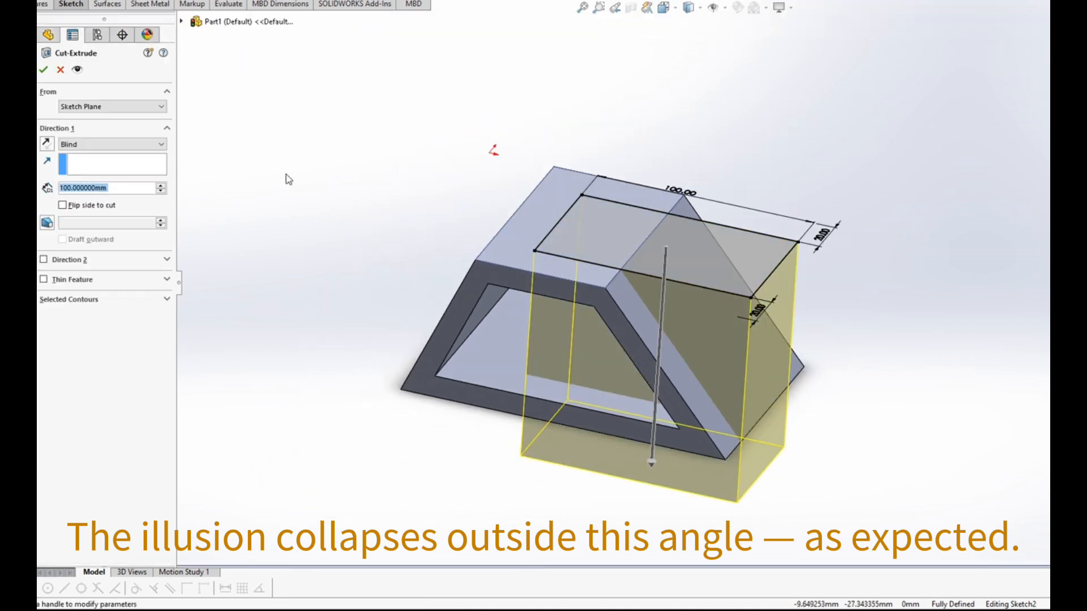
left_click(104, 145)
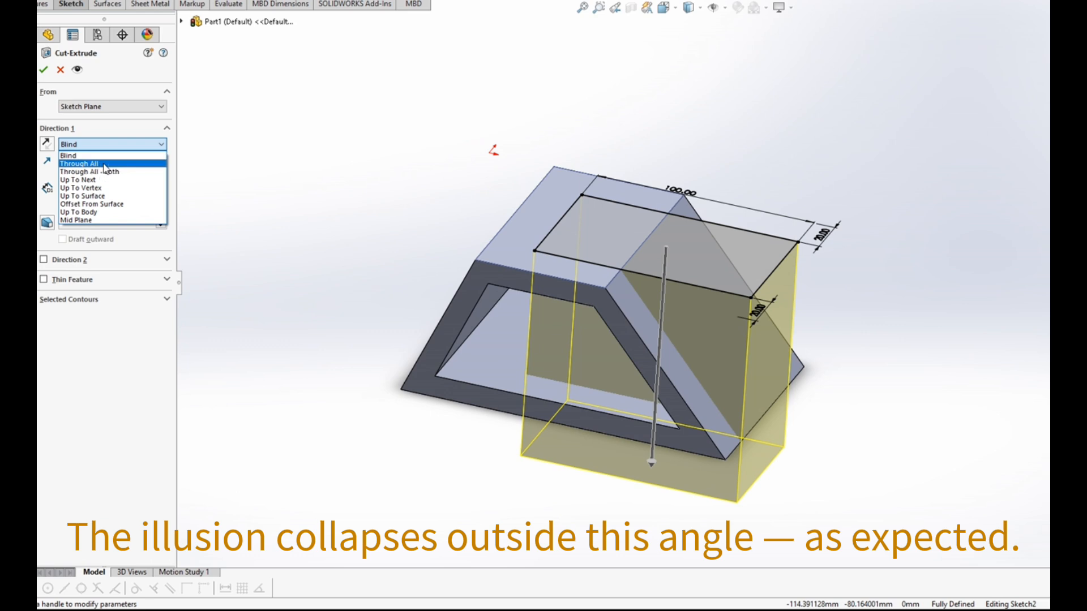
left_click(96, 163)
left_click(43, 70)
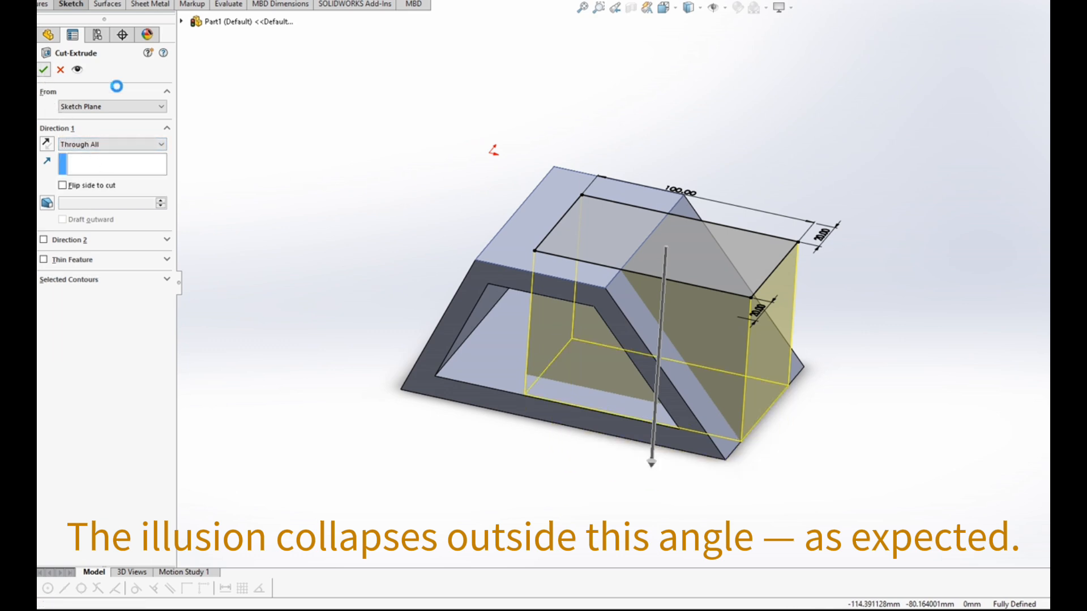
mouse_move(838, 208)
middle_mouse_down()
mouse_move(771, 235)
mouse_move(875, 281)
mouse_move(906, 271)
middle_mouse_up()
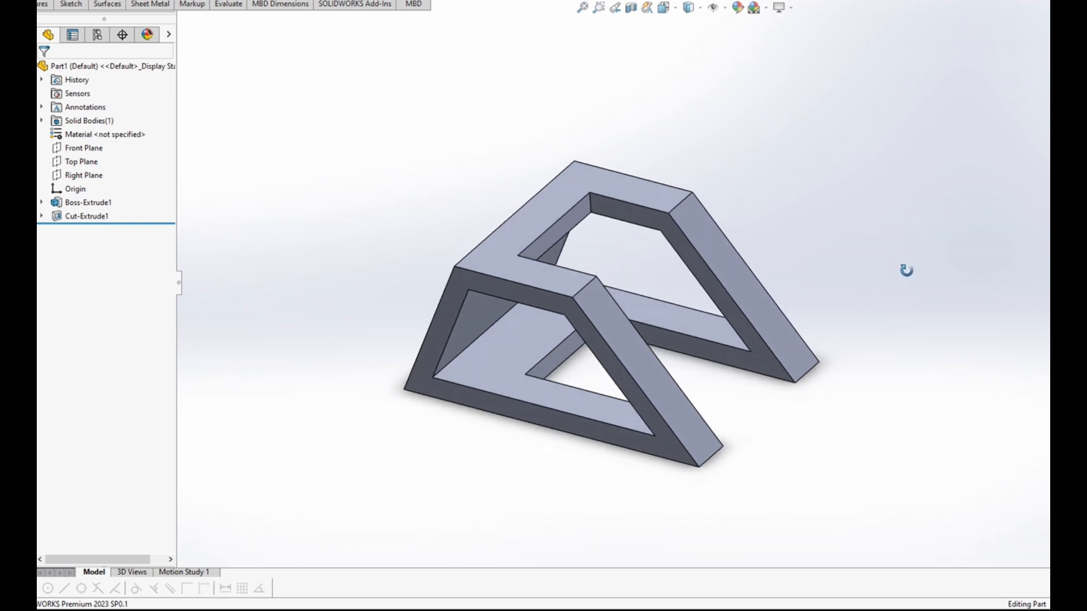
Apply a light cyan colour (RGB 128, 255, 255) to only the two sloped outer faces of the frame's open end
left_click_drag(906, 270, 908, 272)
middle_click_drag(909, 273, 899, 343)
scroll(684, 363, "down", 2)
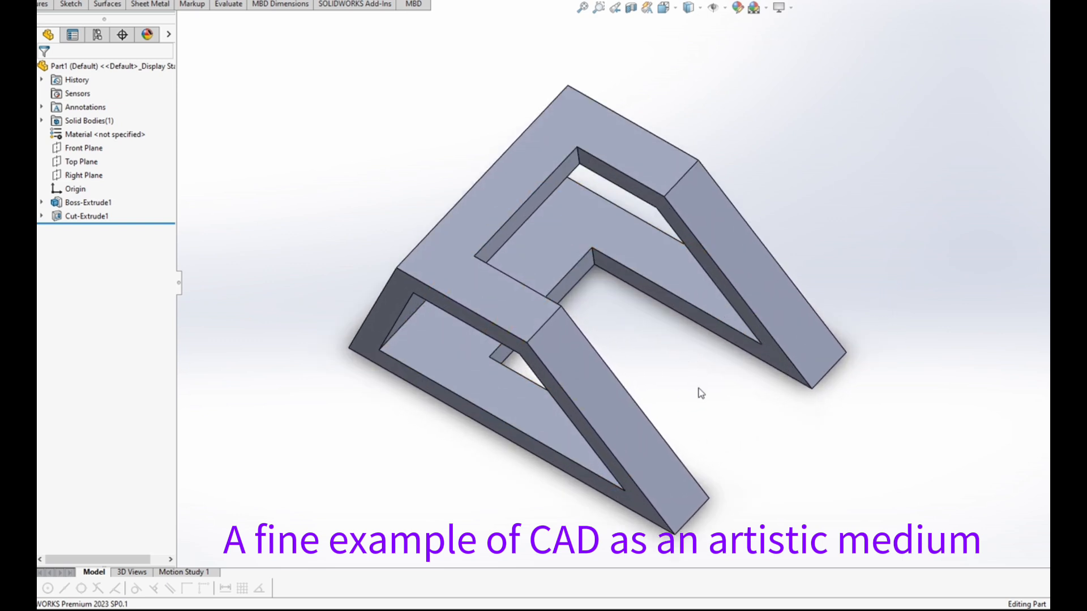
middle_click_drag(701, 392, 710, 341)
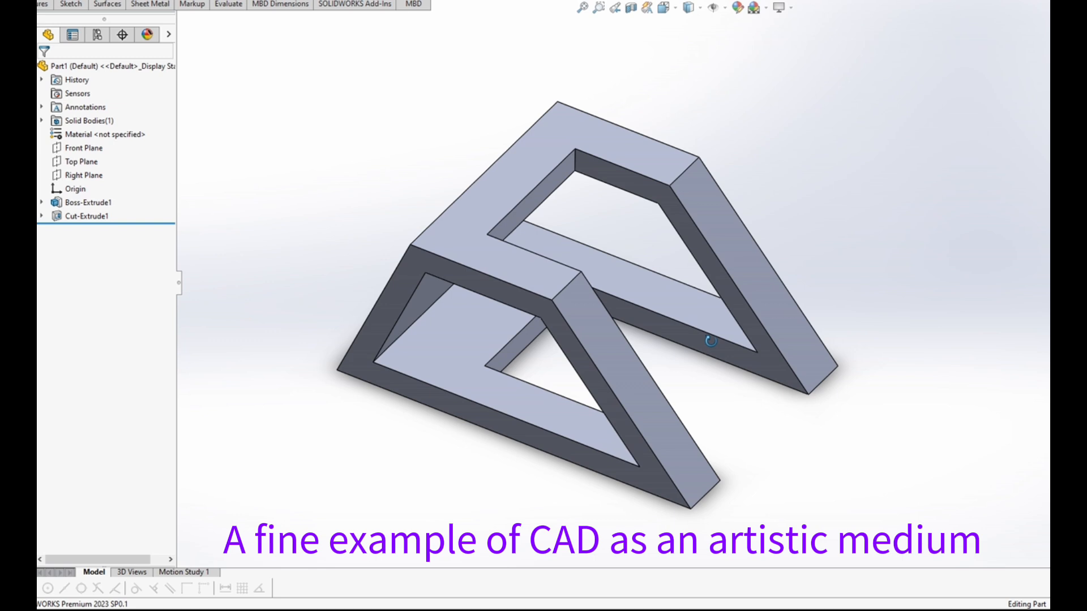
left_click(737, 8)
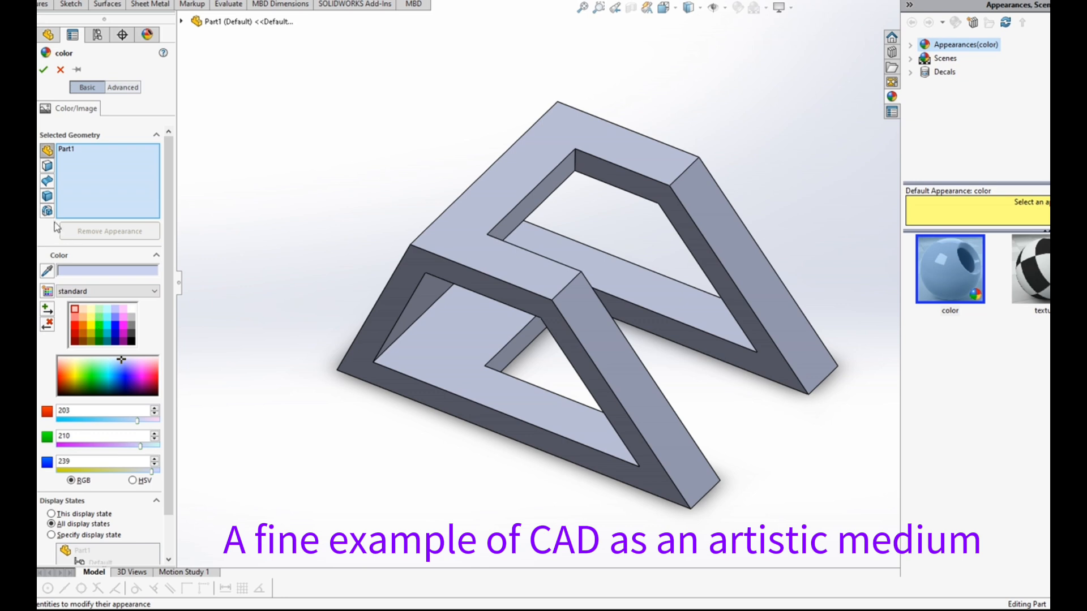
left_click(65, 151)
key("Delete")
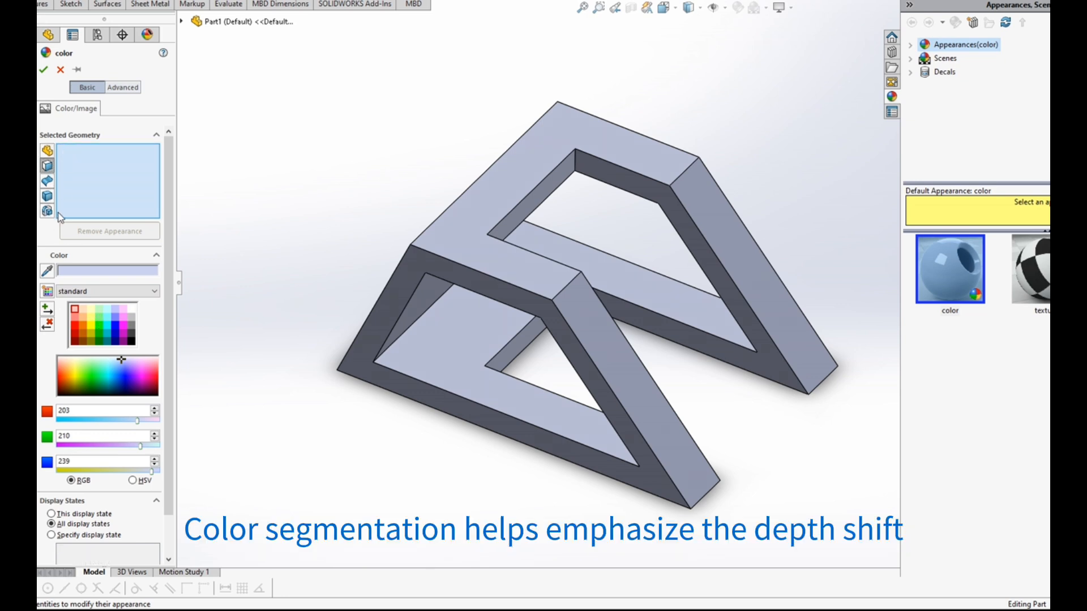
left_click(107, 317)
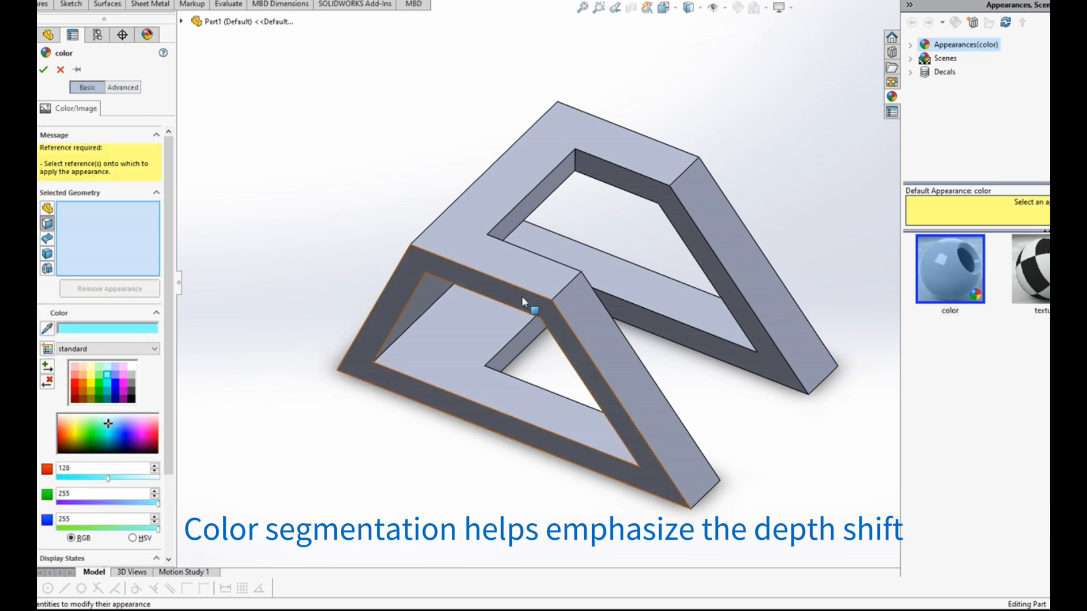
left_click(609, 346)
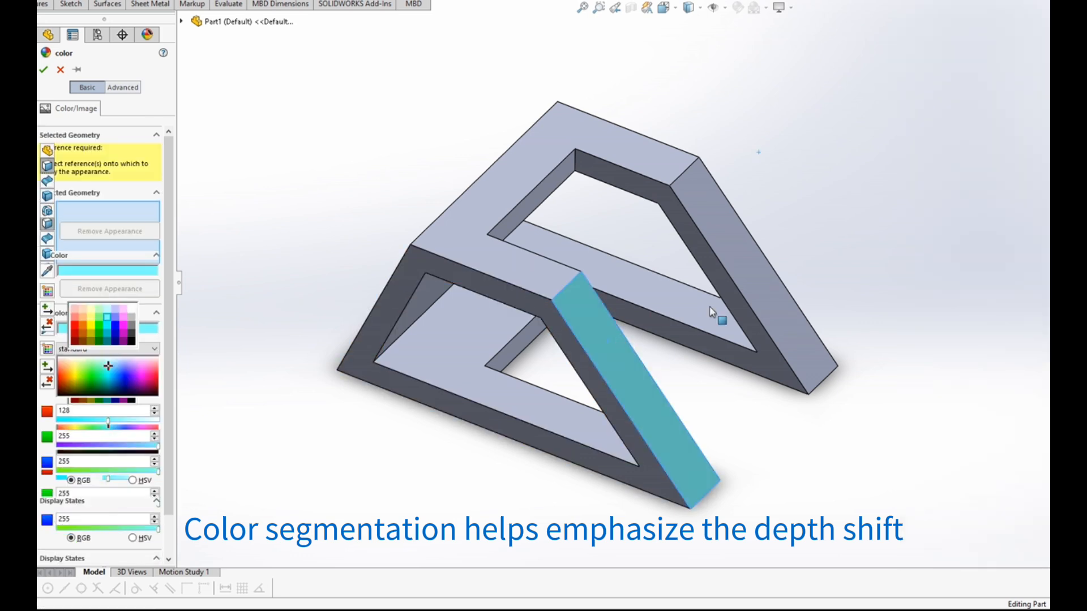
left_click(753, 263)
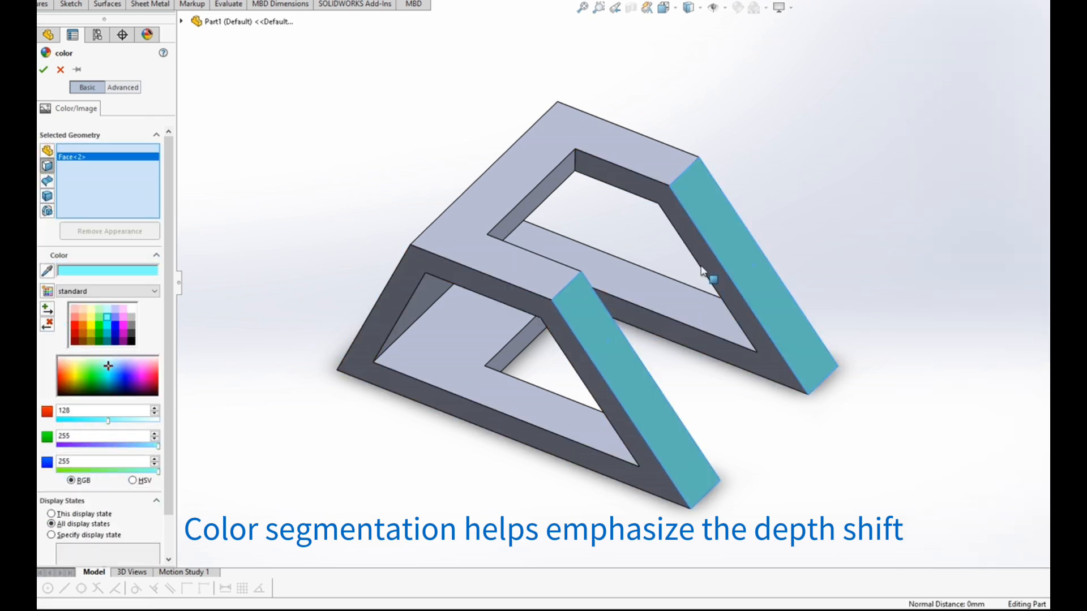
left_click(44, 71)
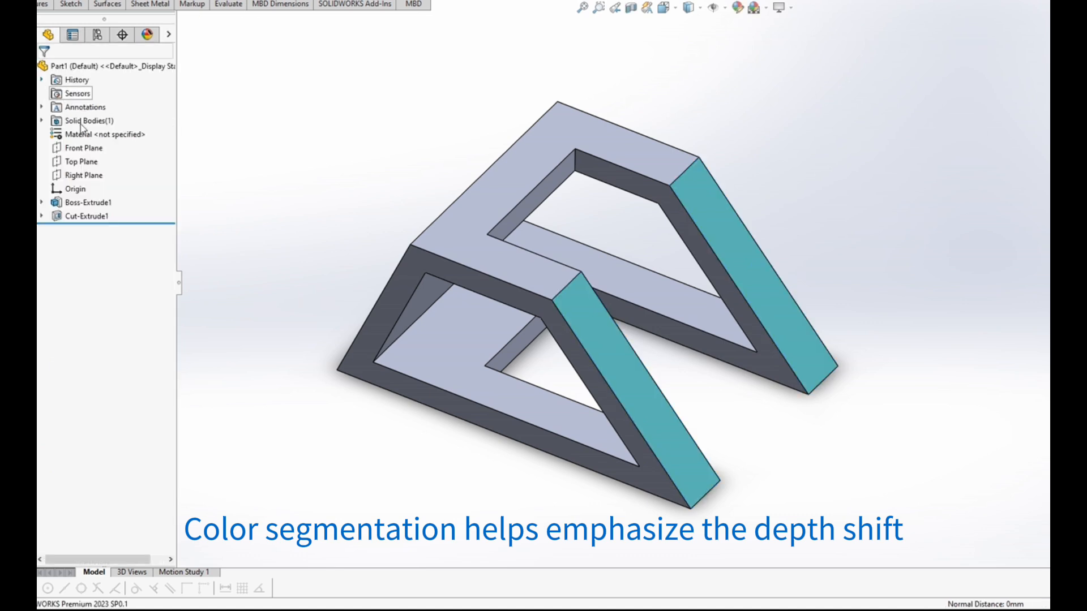
Apply a salmon red colour (RGB 255, 128, 128) to only the U-shaped inner floor face
left_click(714, 8)
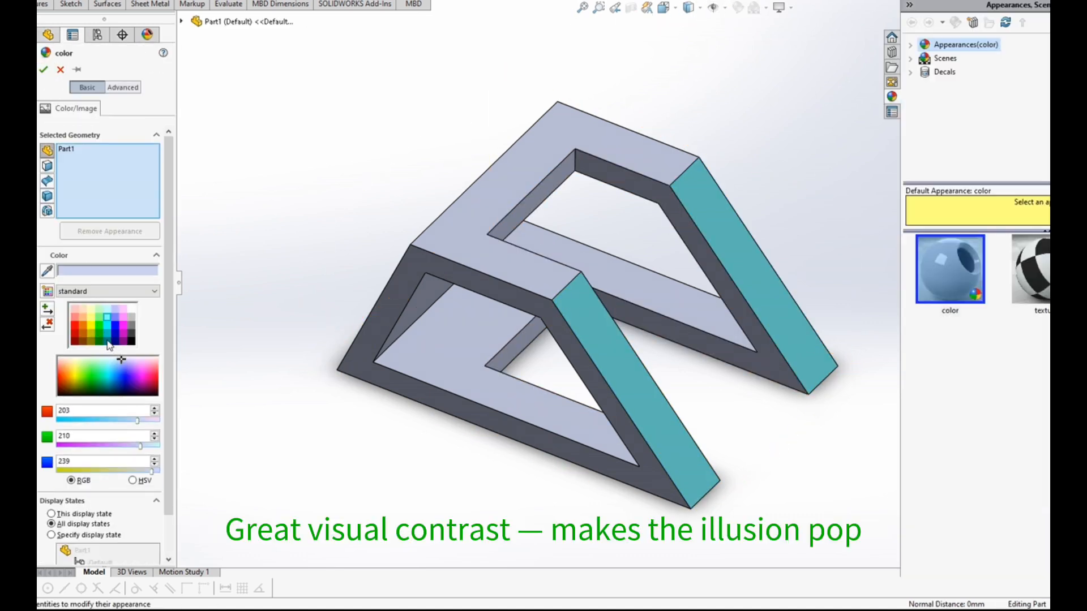
left_click(48, 166)
left_click(90, 150)
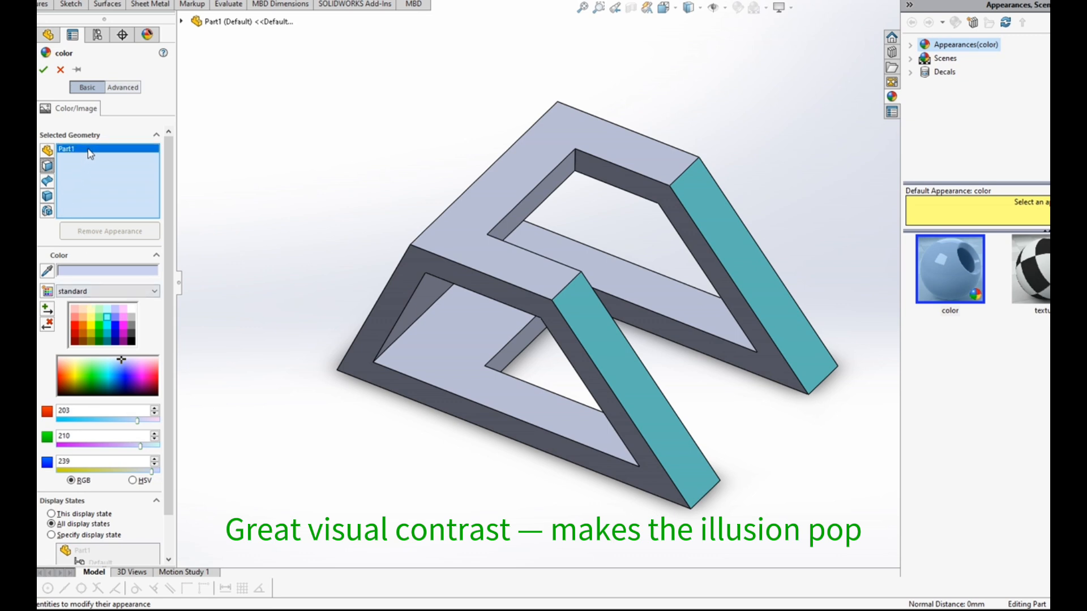
key("Delete")
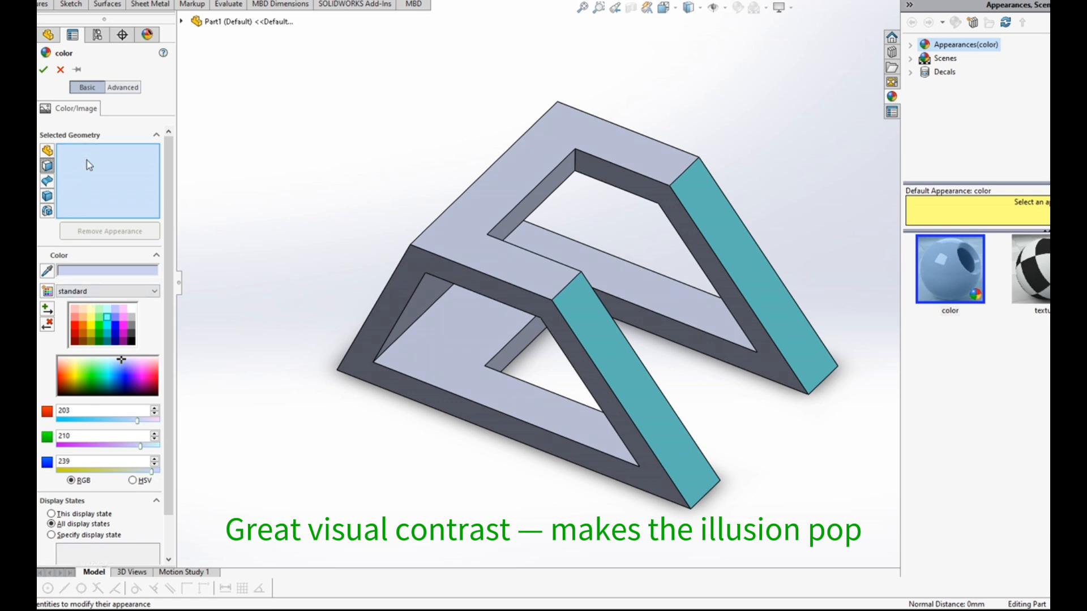
left_click(76, 320)
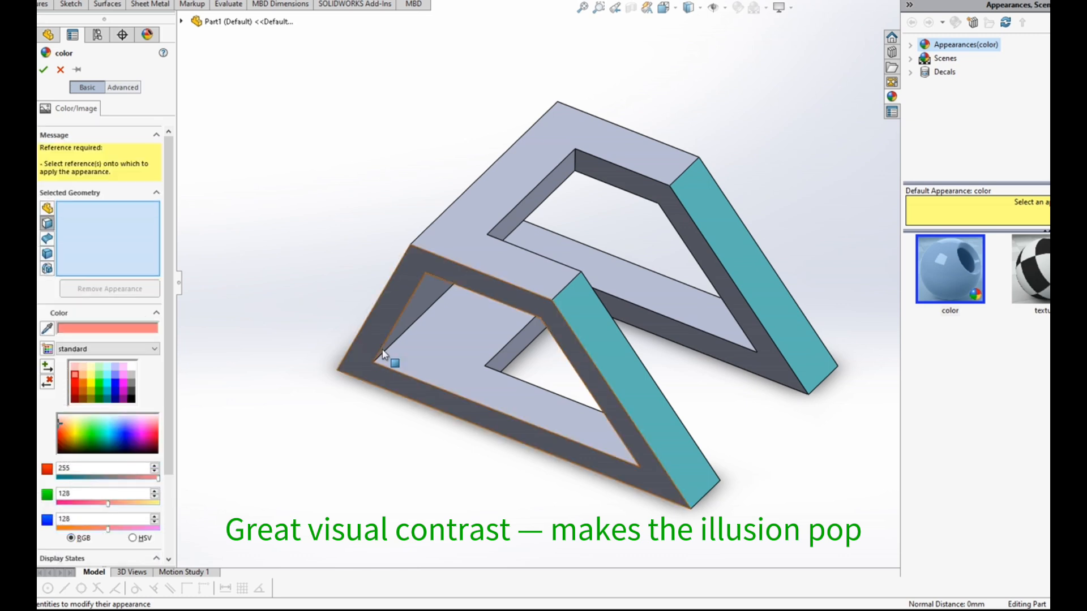
left_click(433, 353)
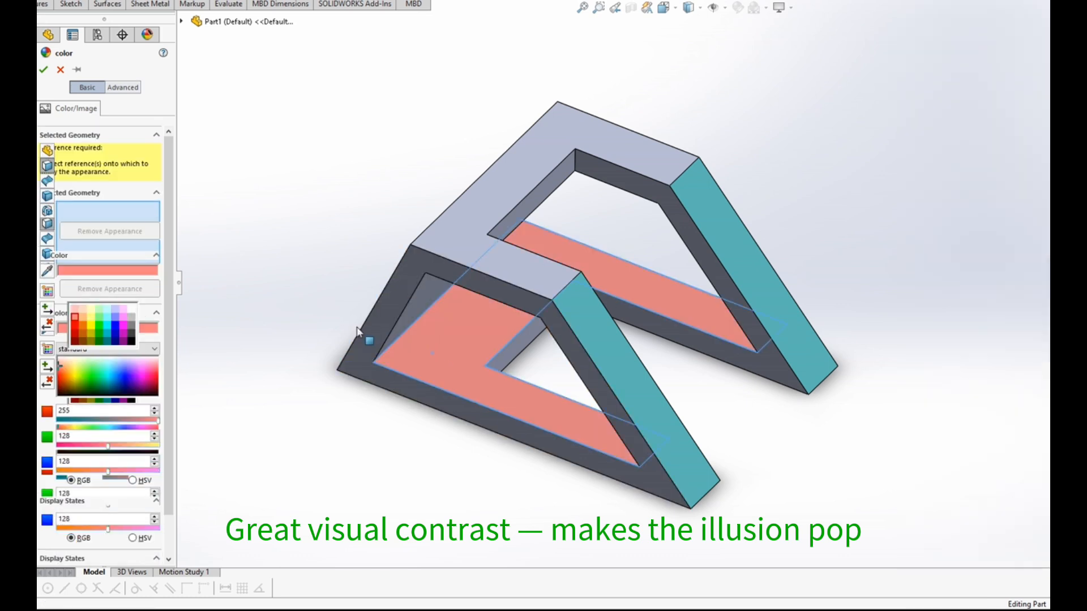
left_click(44, 70)
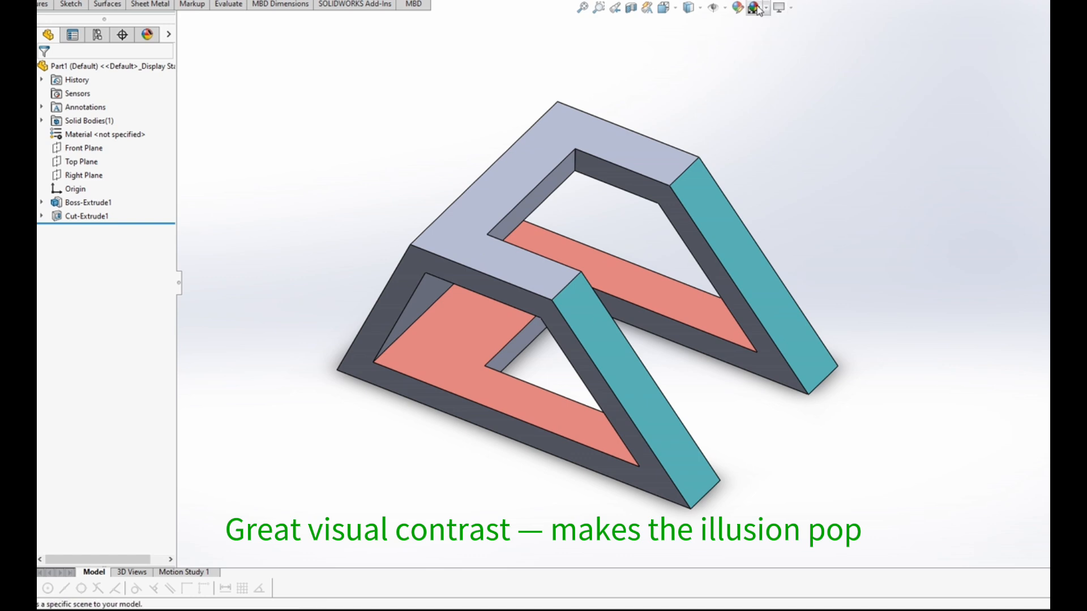
Apply a light green colour (RGB 128, 255, 128) to only the U-shaped top face
left_click(739, 8)
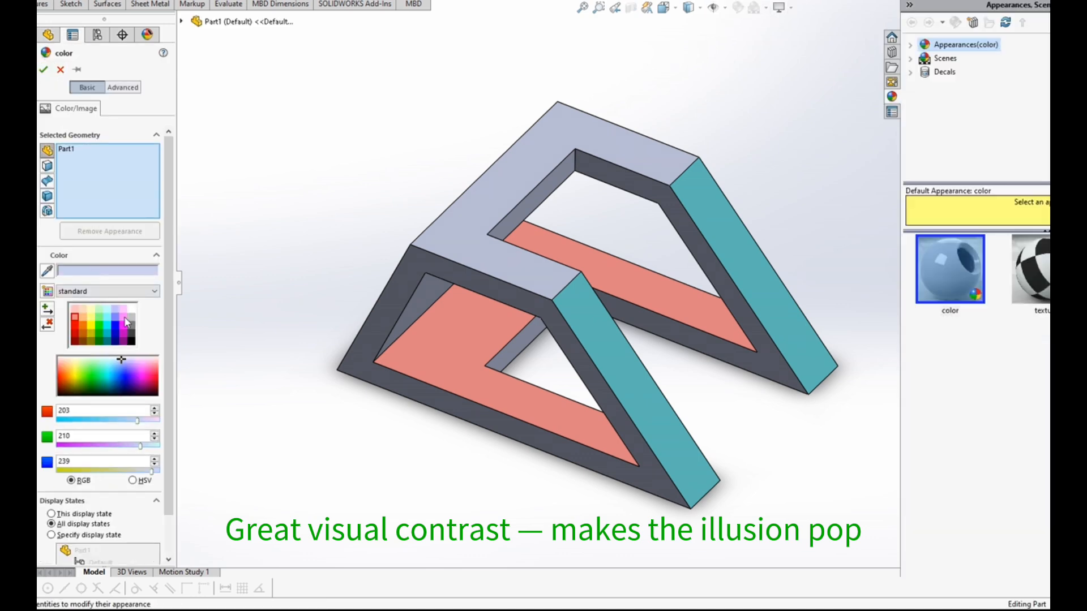
left_click(99, 318)
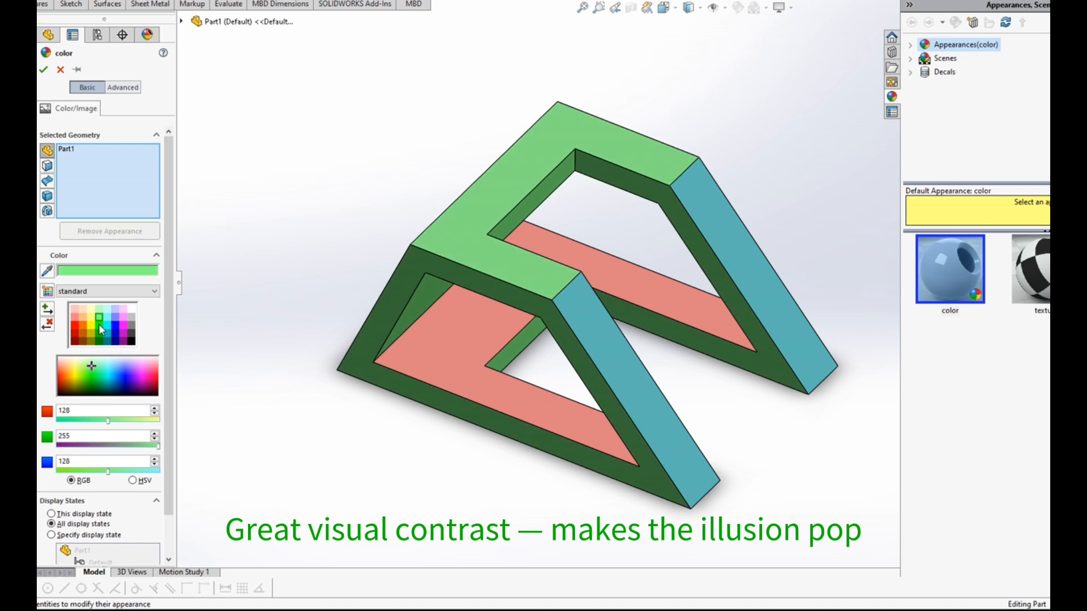
left_click(443, 240)
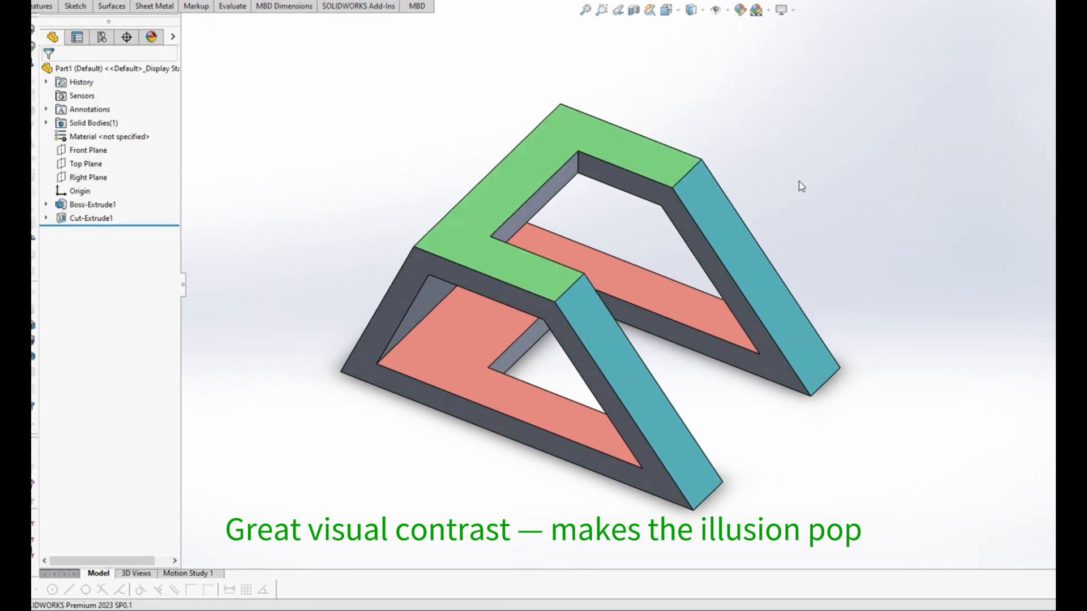
Apply a light magenta colour (RGB 255, 128, 255) to only the two outer trapezoidal side faces
left_click(739, 10)
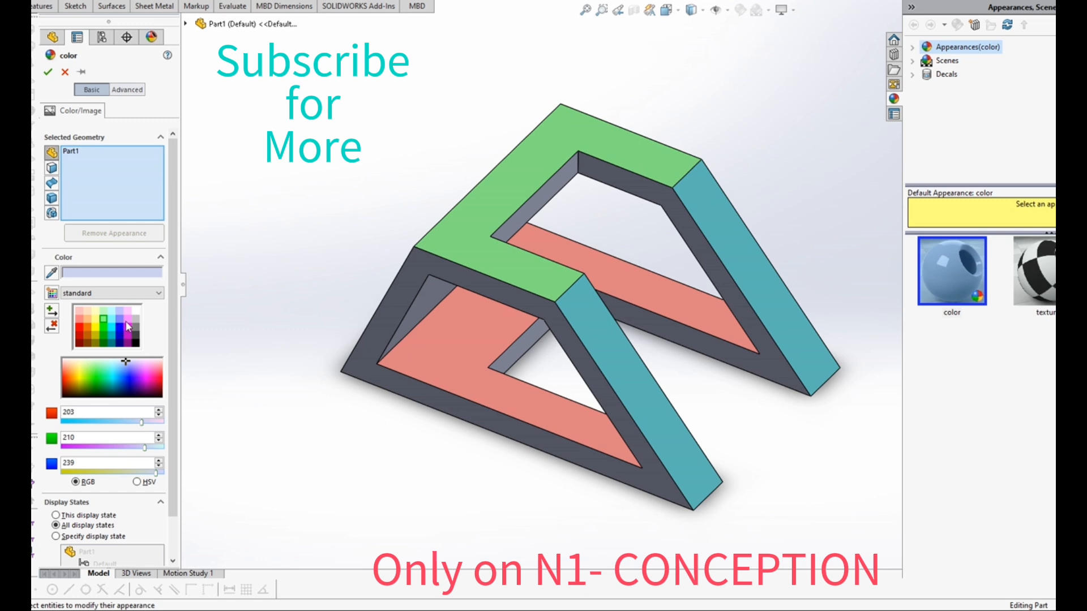
left_click(127, 320)
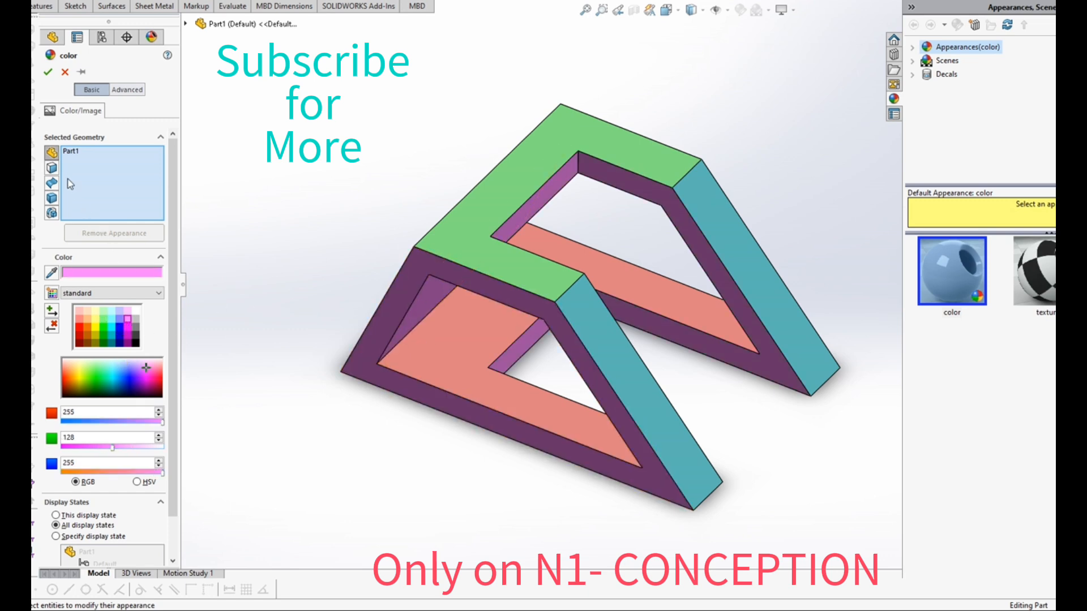
left_click(47, 72)
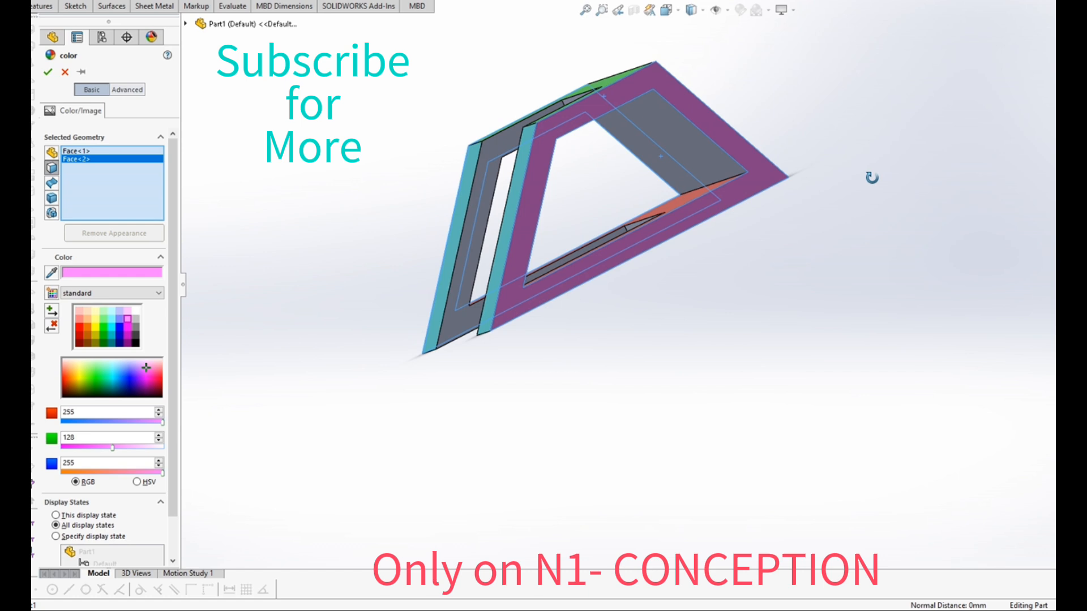
middle_click_drag(871, 175, 997, 177)
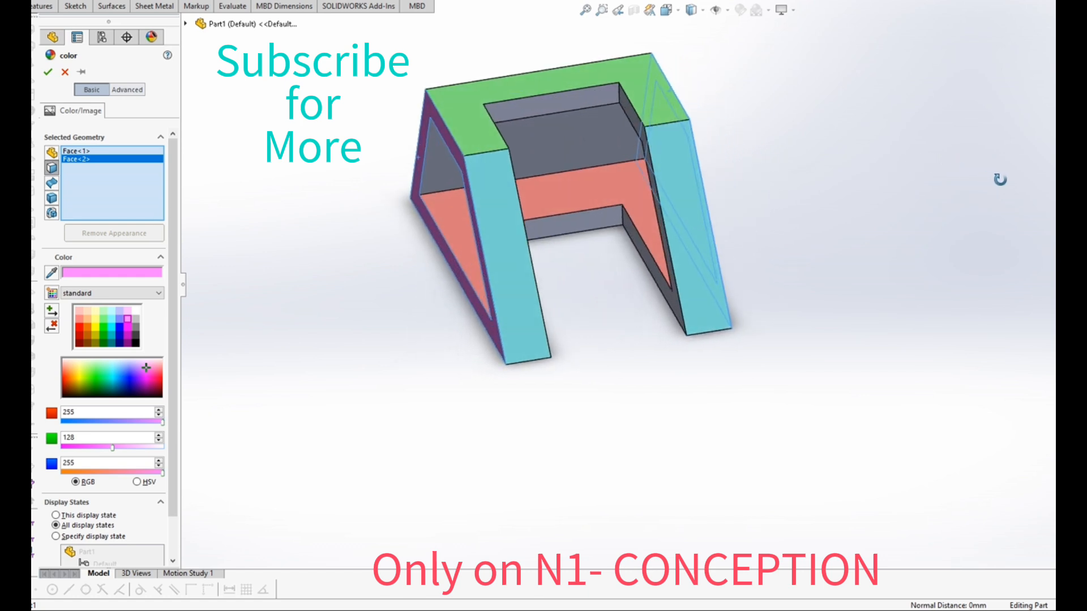
left_click(48, 72)
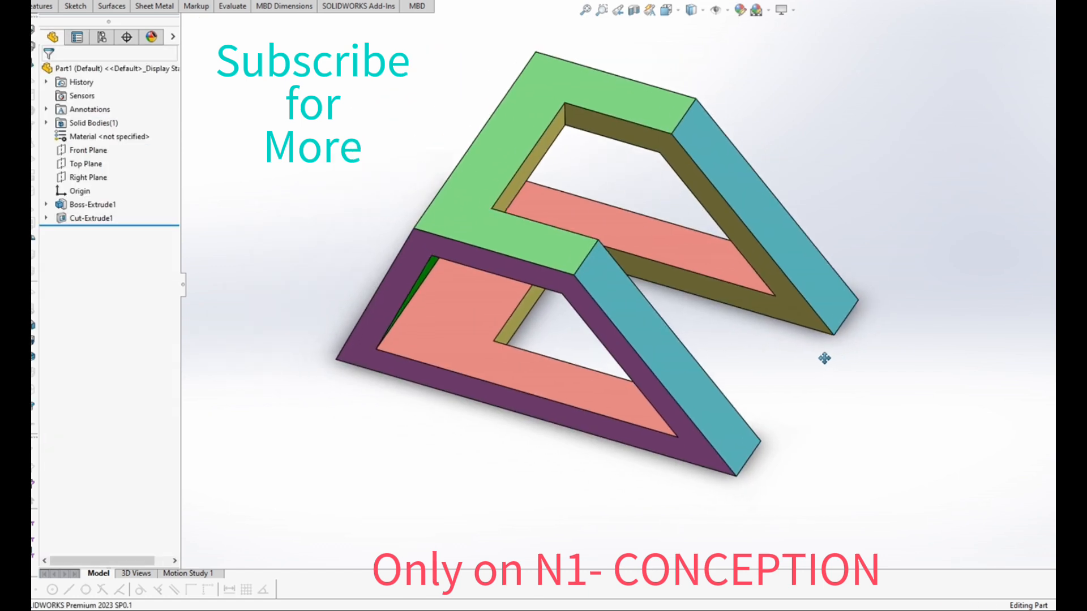